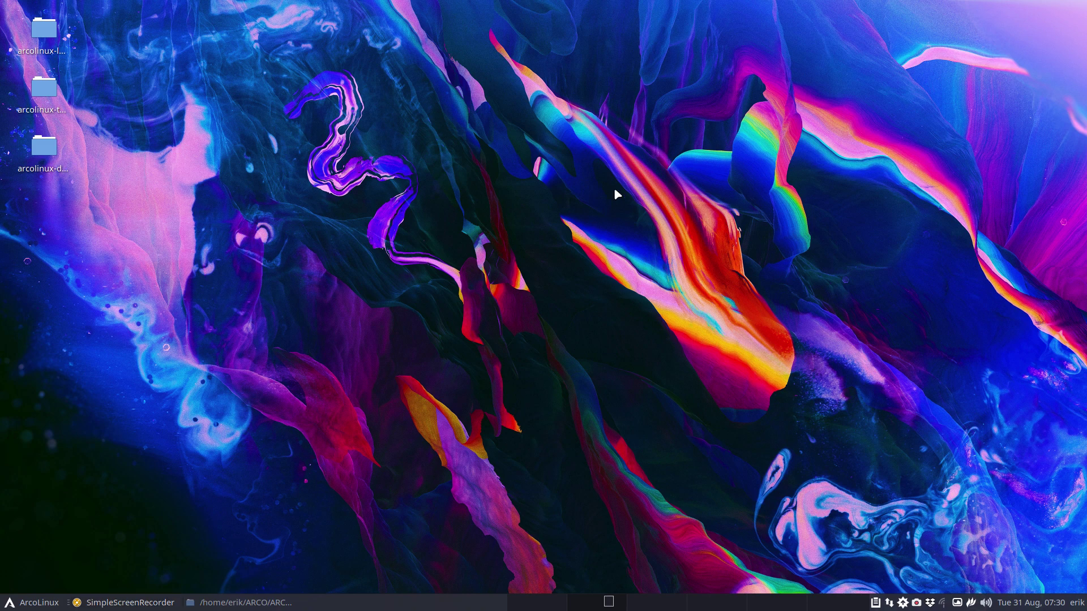
# Dismiss the stray terminal and restore Thunar showing the termite build folder
pyautogui.press('super+Return')
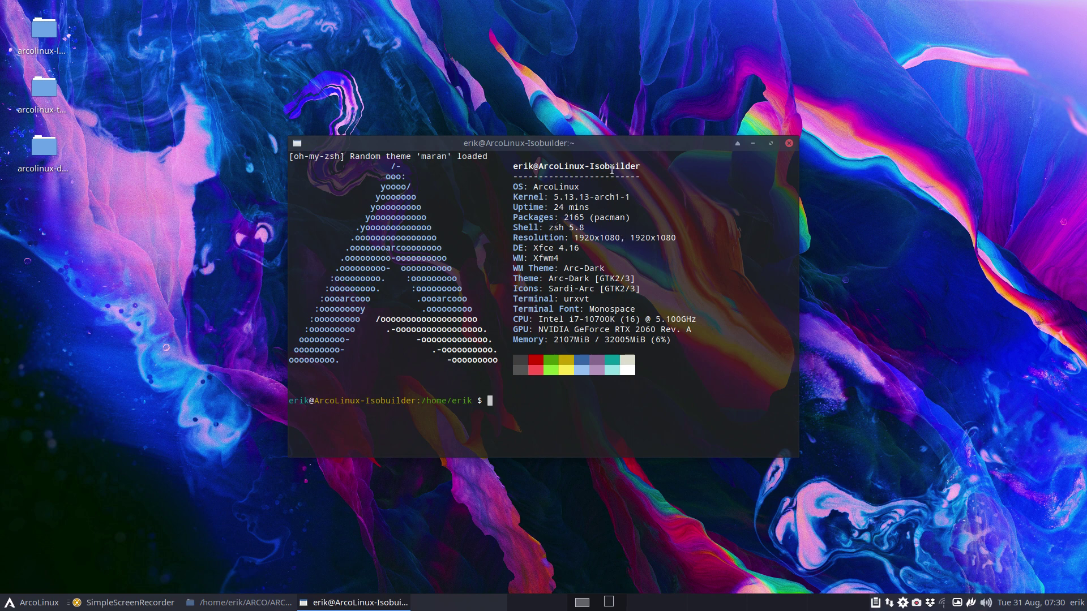
pyautogui.click(786, 144)
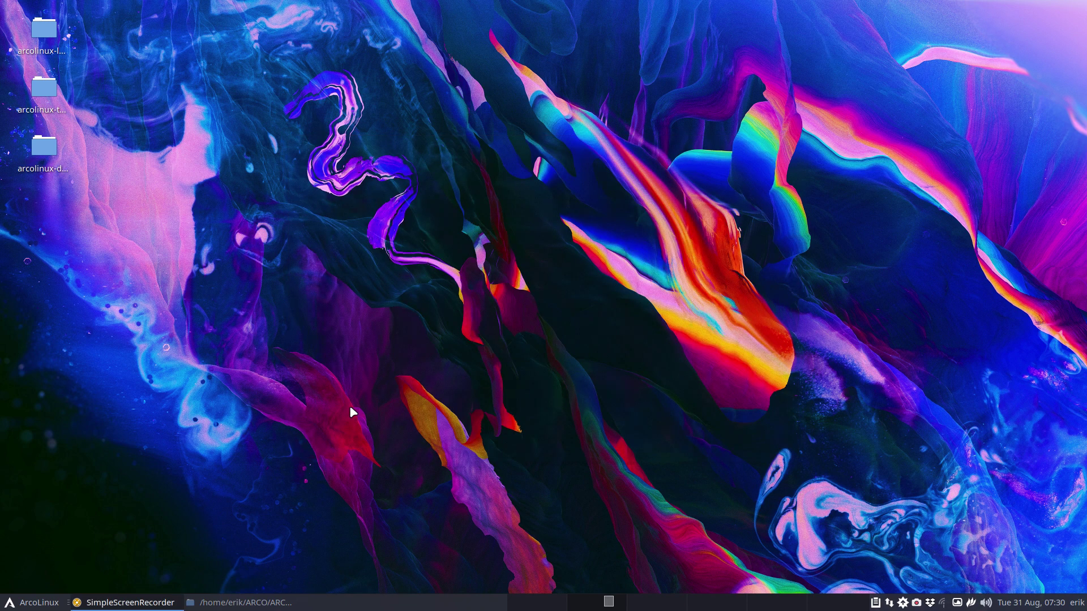
pyautogui.click(241, 603)
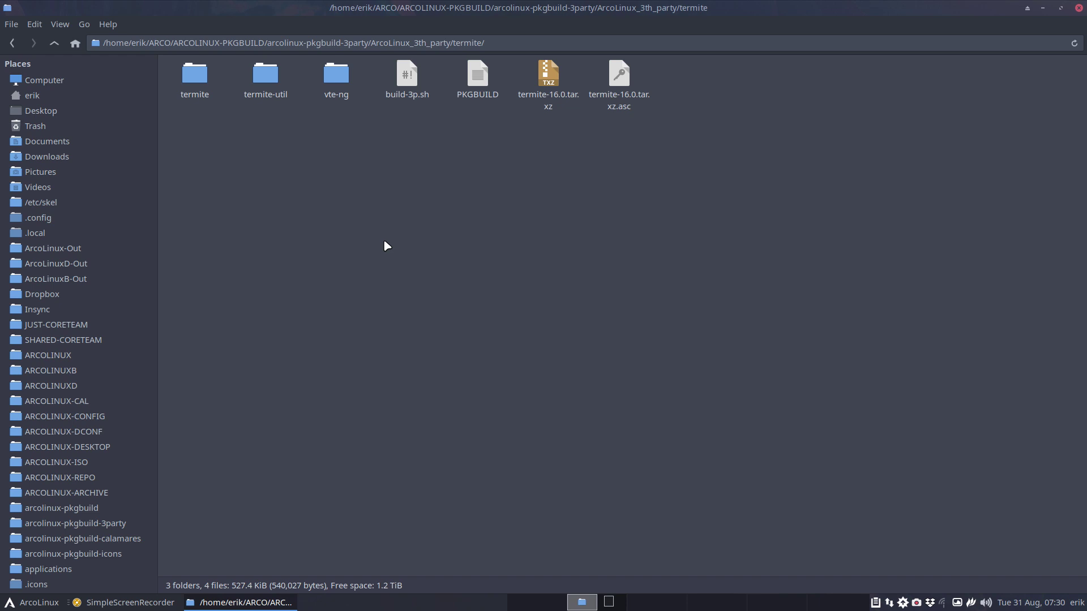
# Select termite-16.0.tar.xz to display its size and type in the status bar
pyautogui.click(545, 78)
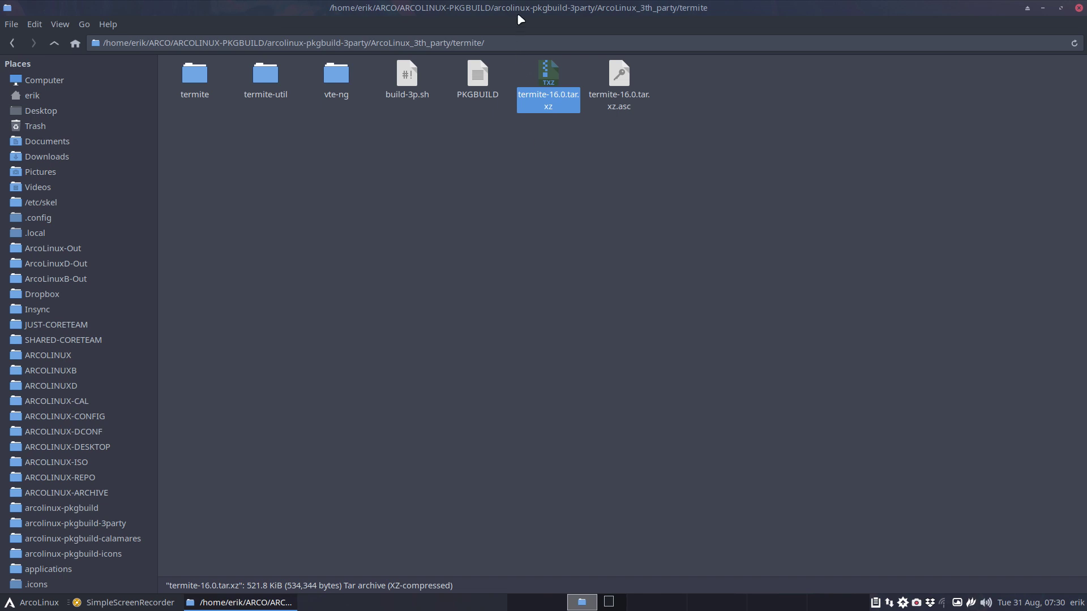
# Search for termite packages by running 'yay termite' in a new terminal
pyautogui.hotkey('ctrl', 'alt', 't')
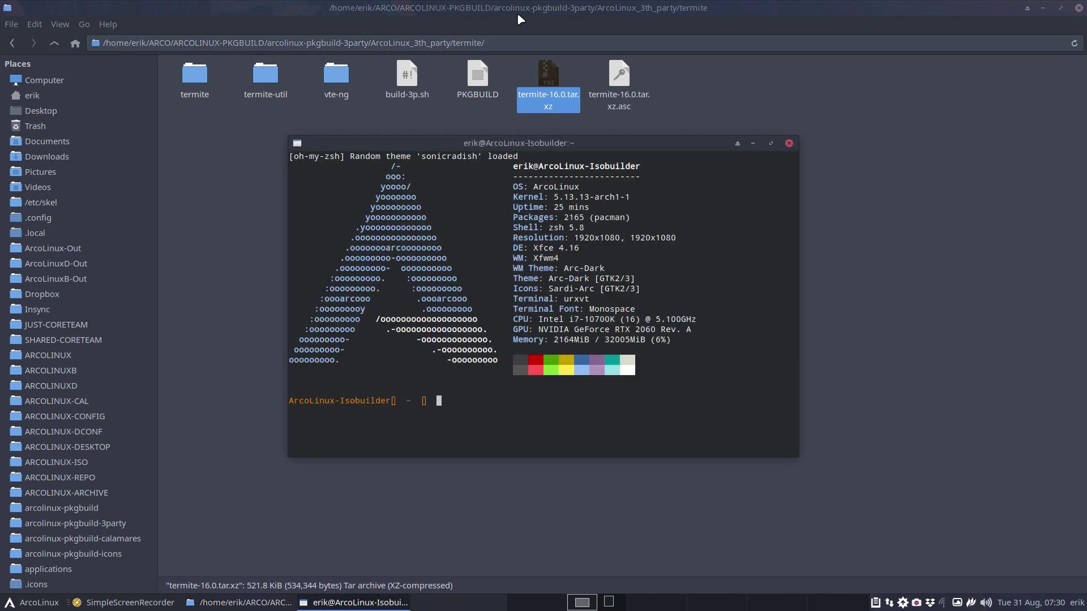
pyautogui.write('yay a')
pyautogui.press('BackSpace')
pyautogui.write('term')
pyautogui.write('ite')
pyautogui.press('Return')
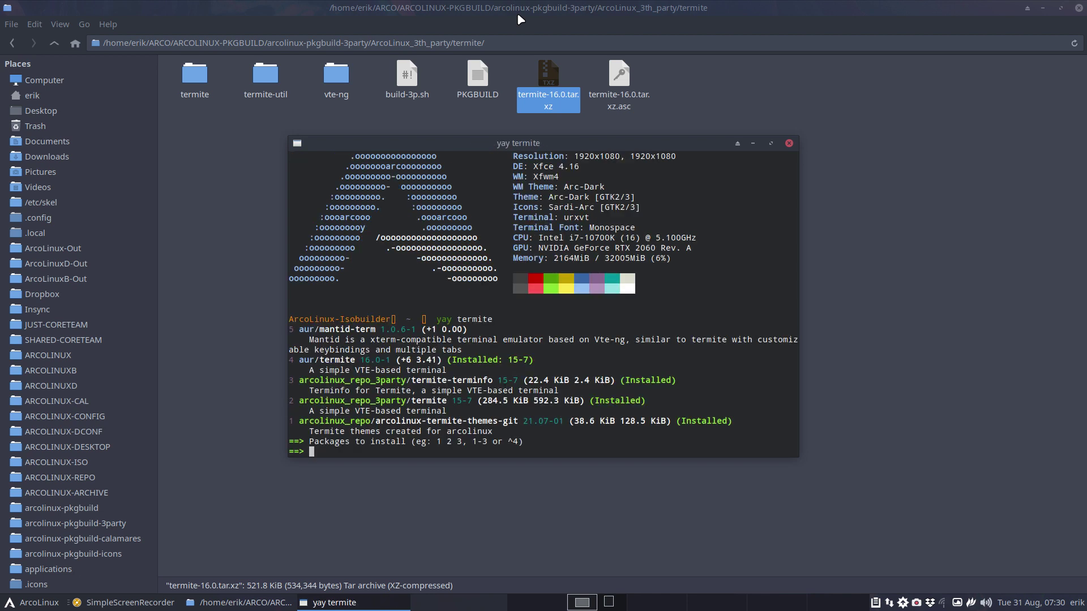
# Highlight installed version 15-7 and AUR version 16.0-1 to compare them
pyautogui.doubleClick(469, 400)
pyautogui.moveTo(356, 360); pyautogui.dragTo(390, 360)
pyautogui.click(344, 359)
# Close the old terminal and open a terminal in the termite folder via Open Terminal Here
pyautogui.click(790, 146)
pyautogui.rightClick(551, 192)
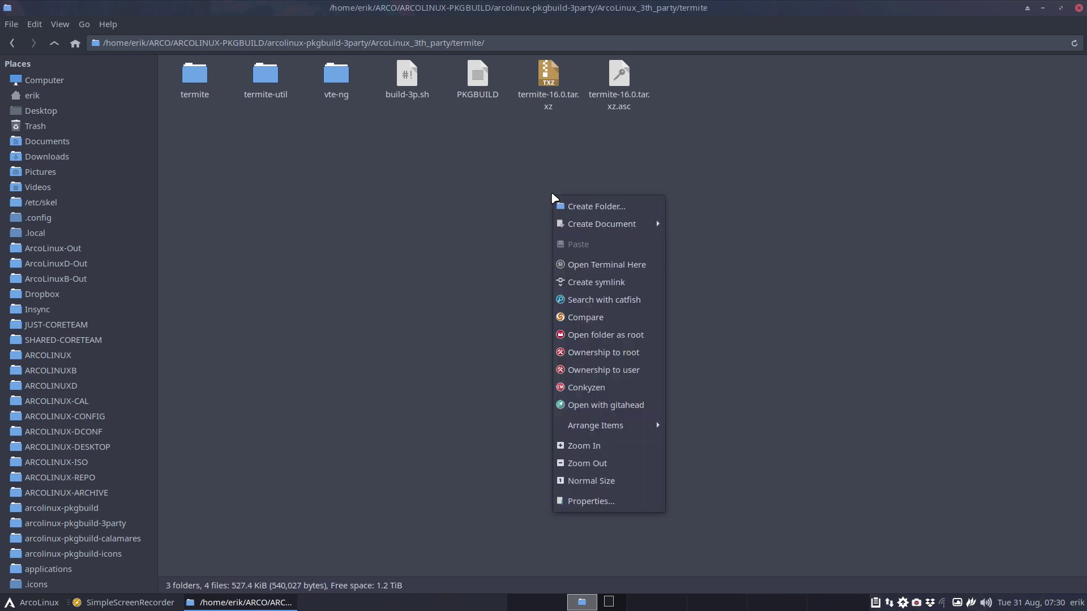
pyautogui.click(594, 264)
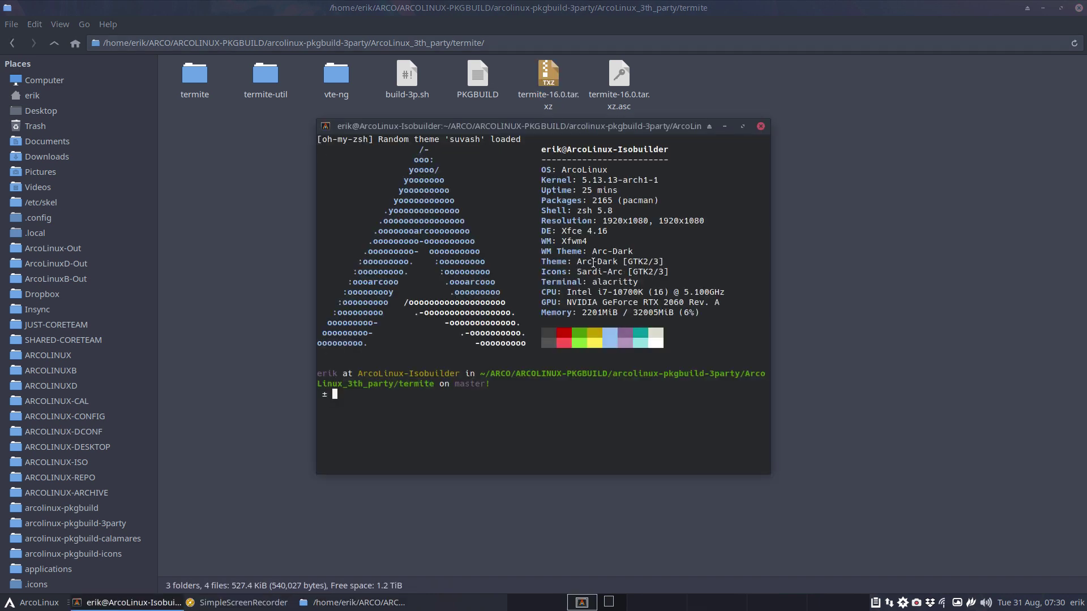
# Select build-3p.sh, unmaximize Thunar, and snap the terminal into the top-right quarter
pyautogui.click(397, 84)
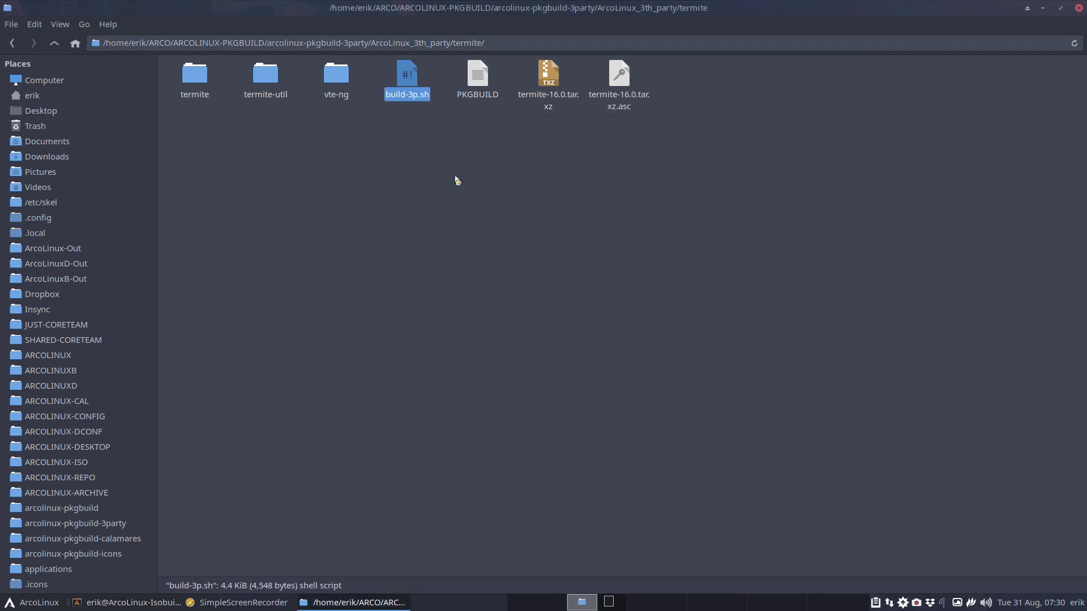
pyautogui.doubleClick(523, 22)
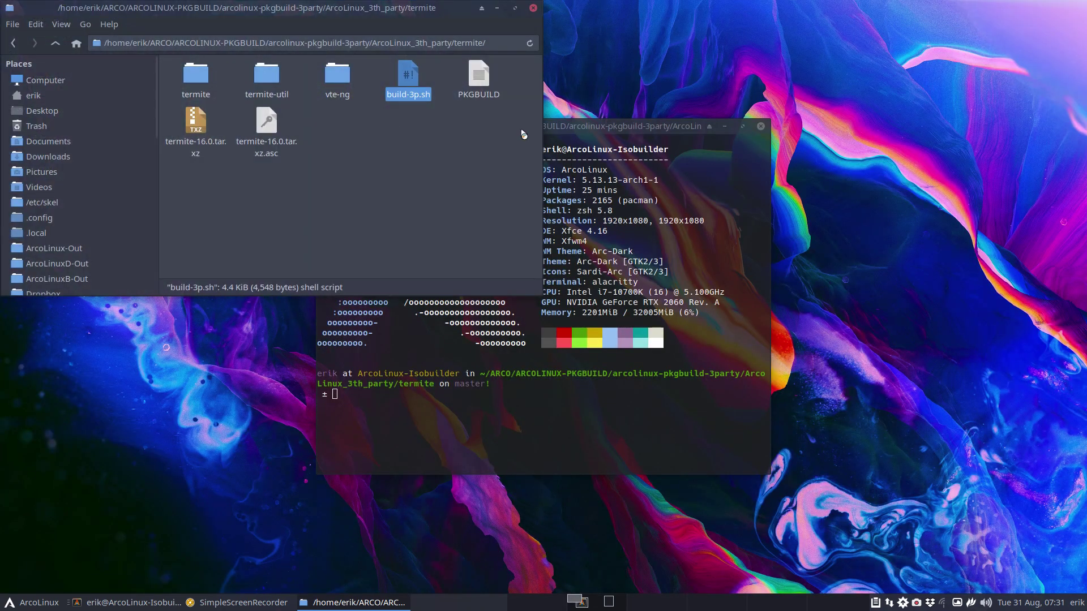
pyautogui.moveTo(580, 126); pyautogui.dragTo(1082, 45)
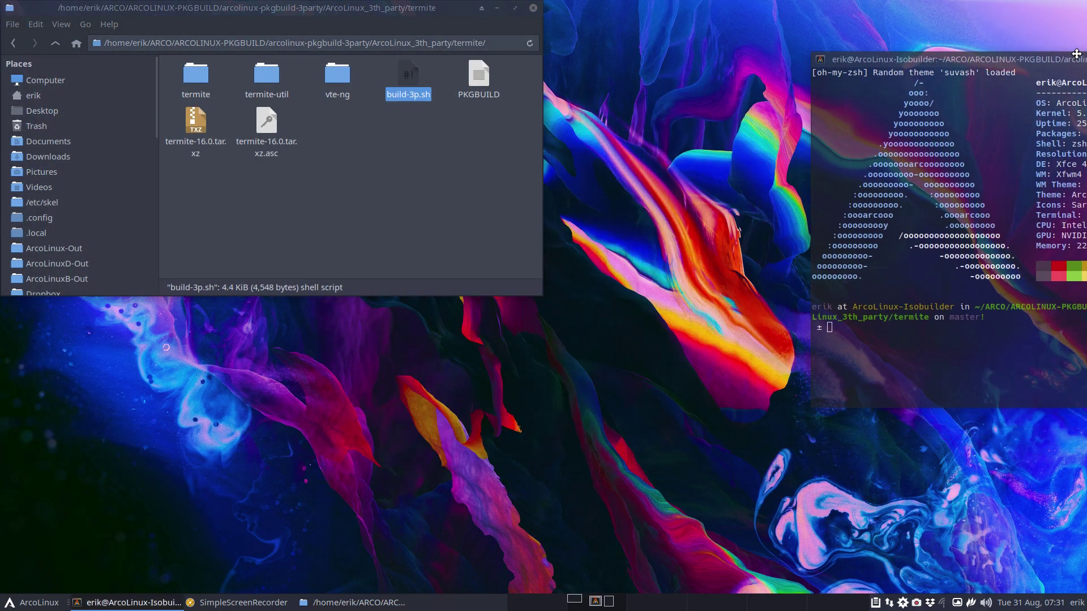
pyautogui.write('.')
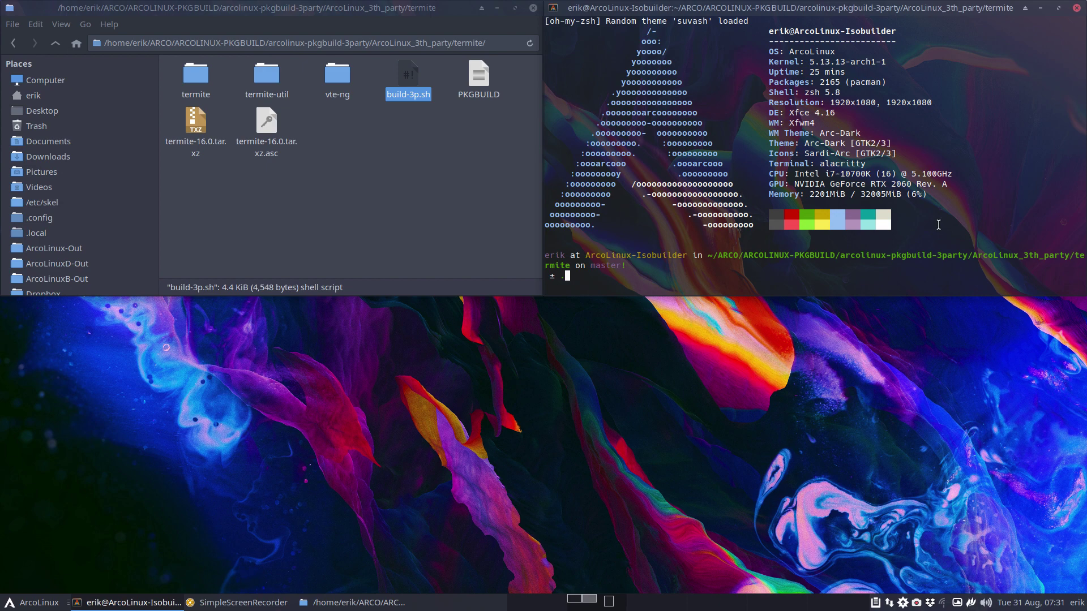
pyautogui.write('/b')
# Run ./build-3p.sh and inspect its unknown PGP public key error, then bring Thunar forward
pyautogui.press('Tab')
pyautogui.press('Return')
pyautogui.press('Return')
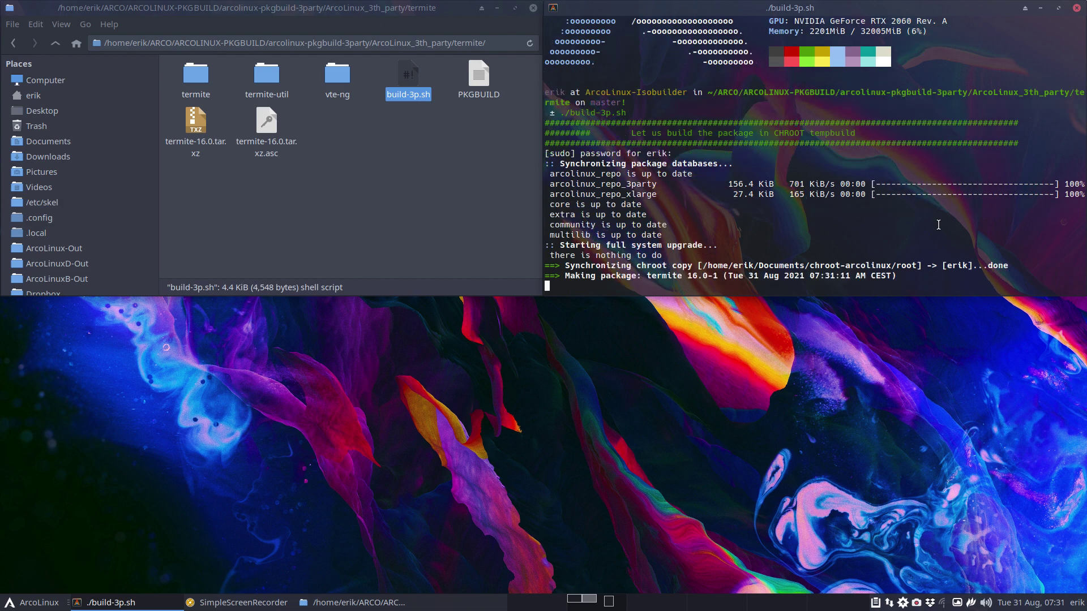
pyautogui.scroll(2, 828, 186)
pyautogui.scroll(1, 828, 186)
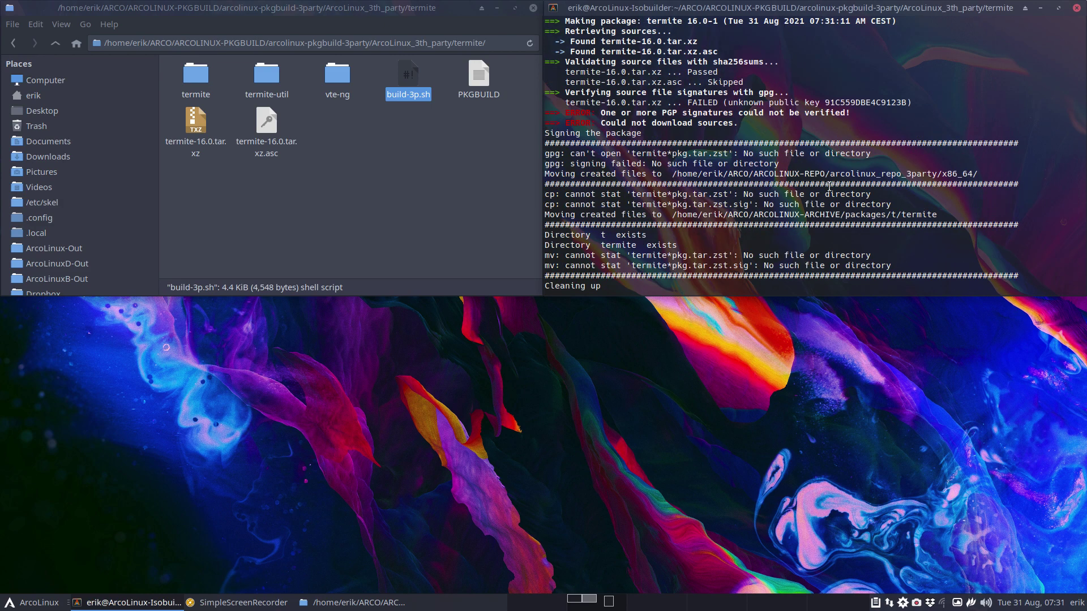
pyautogui.scroll(3, 820, 157)
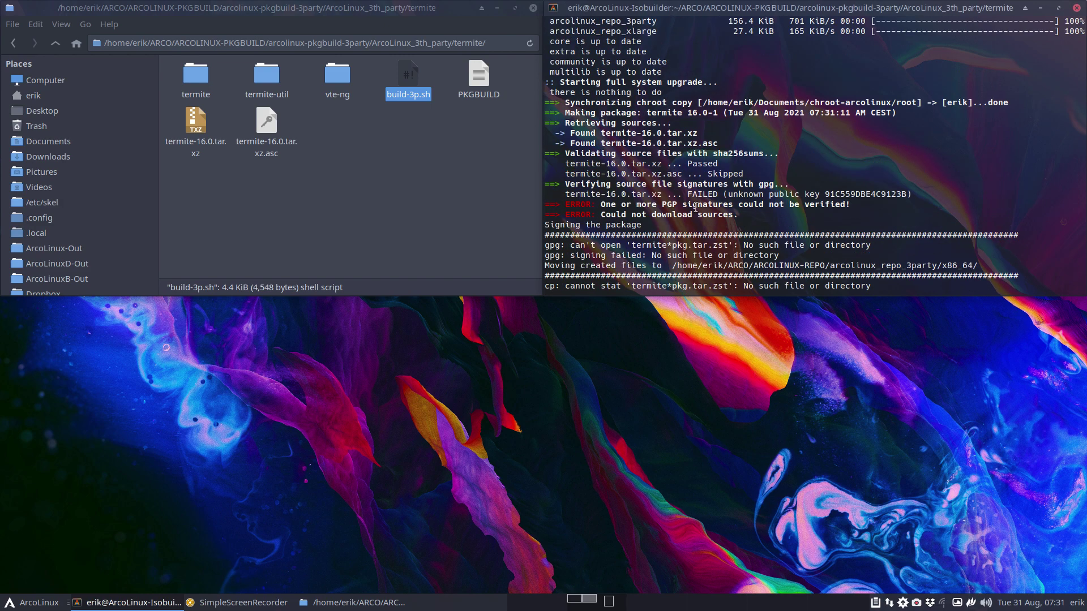
pyautogui.doubleClick(582, 203)
pyautogui.click(690, 207)
pyautogui.click(438, 168)
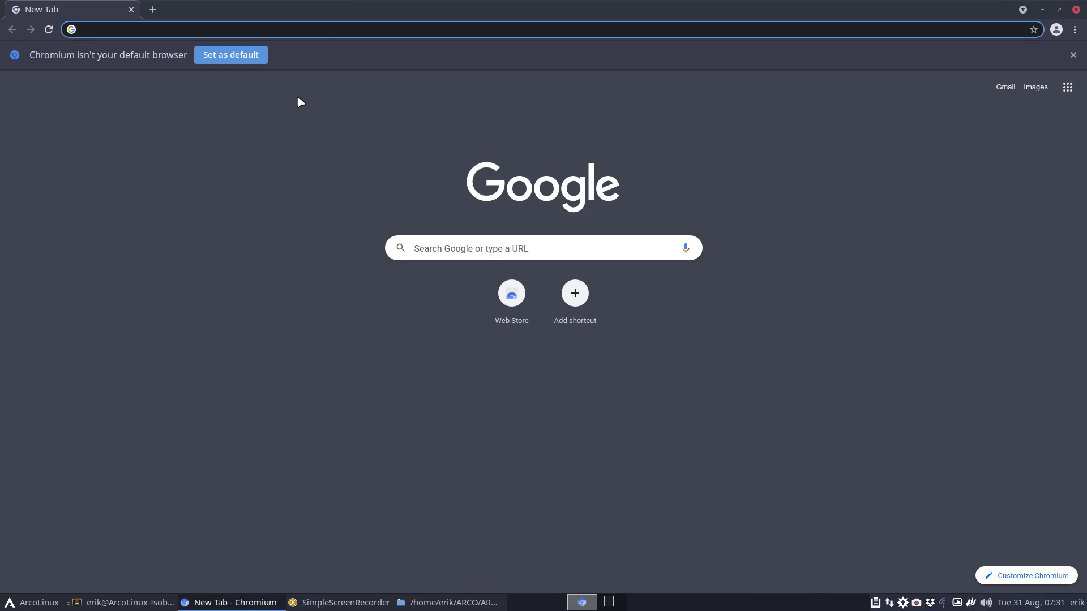
pyautogui.write('aur termite')
# Open the AUR termite package page, search it for 'gpg', then minimize Chromium
pyautogui.press('Return')
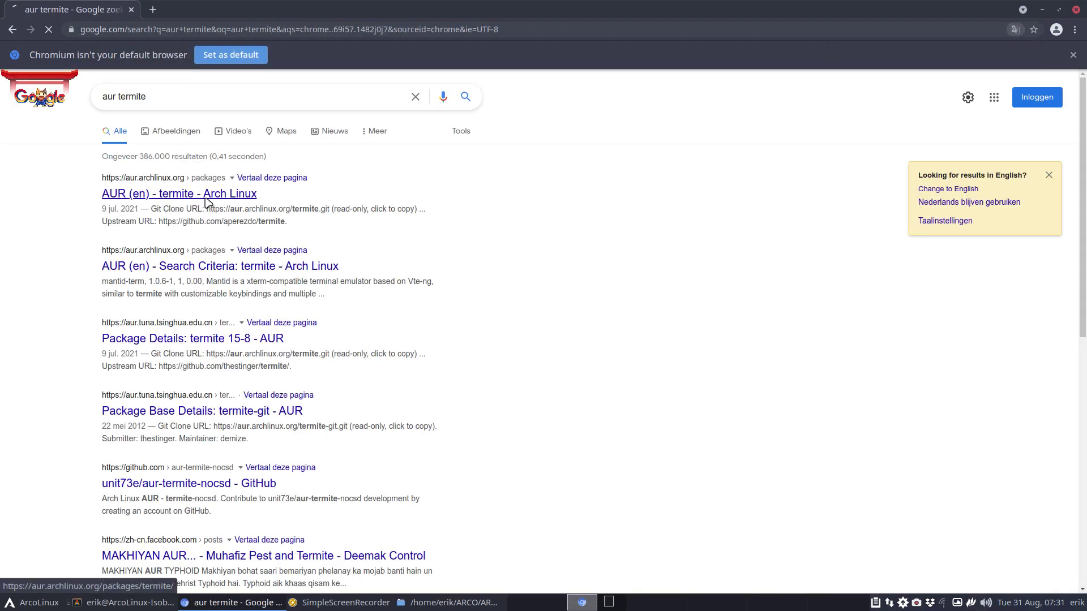
pyautogui.click(206, 201)
pyautogui.scroll(-2, 329, 313)
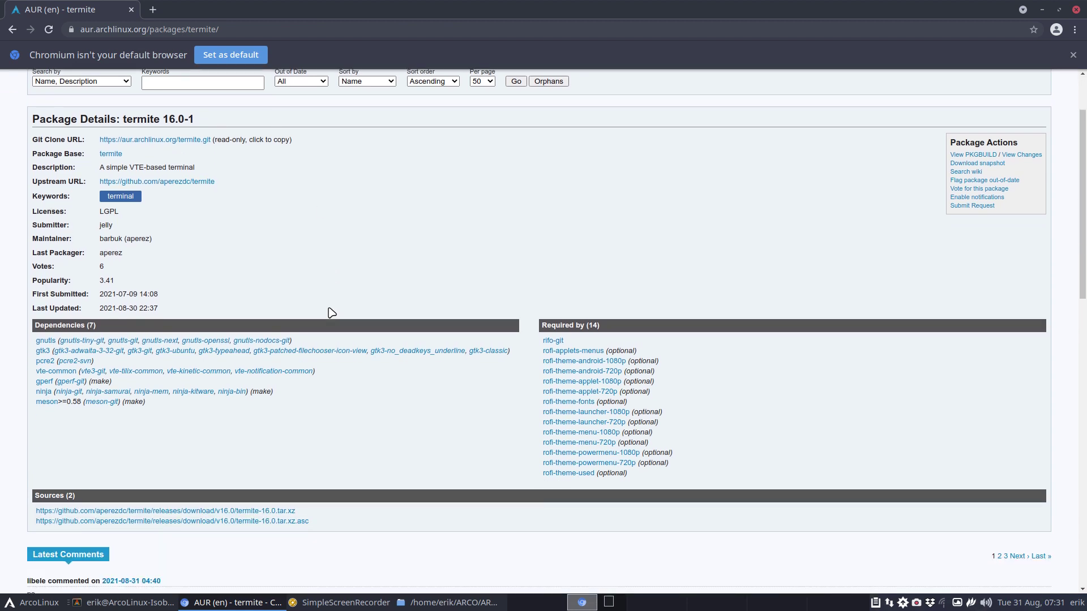
pyautogui.scroll(-2, 329, 312)
pyautogui.scroll(-1, 330, 313)
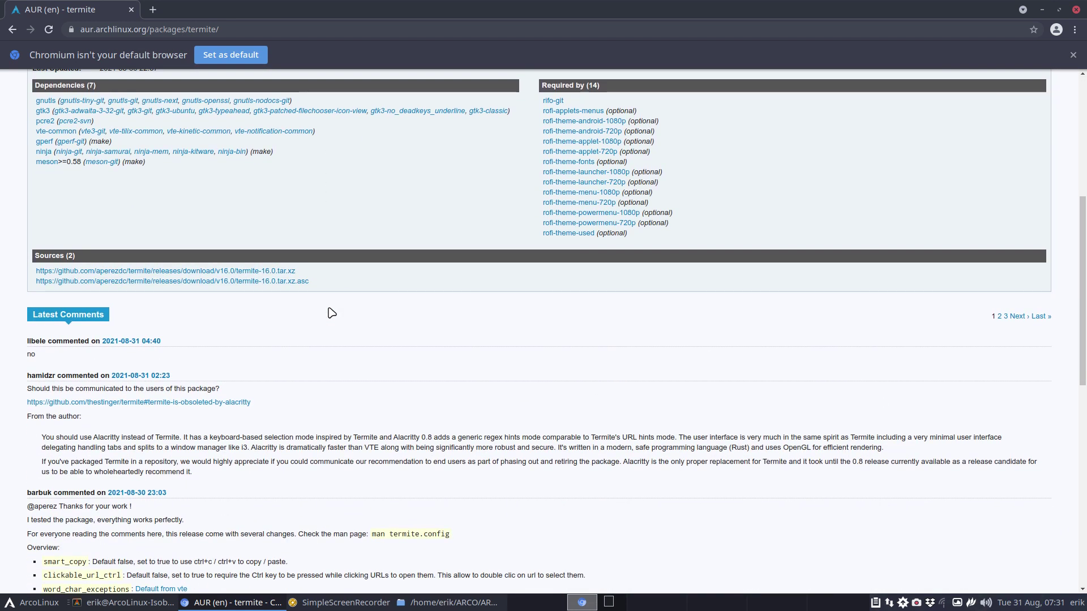
pyautogui.scroll(-2, 329, 312)
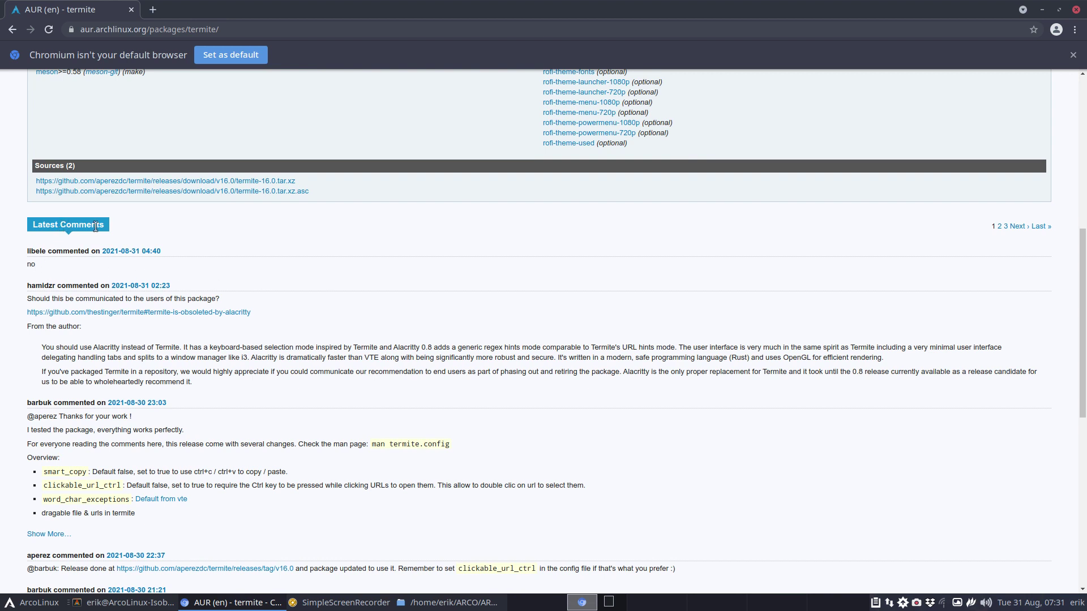
pyautogui.scroll(-1, 304, 469)
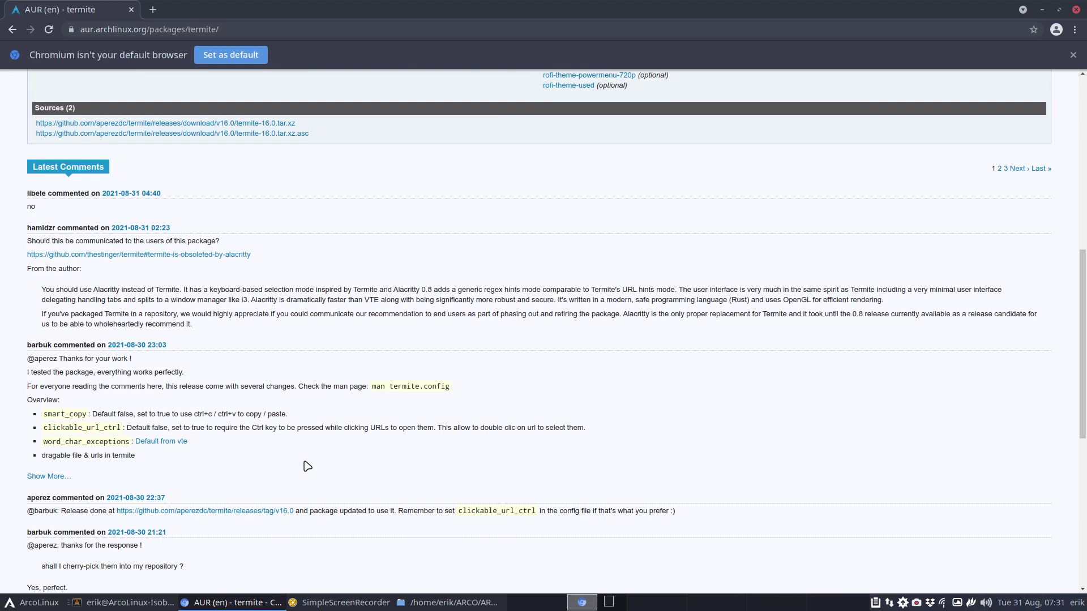
pyautogui.scroll(-2, 357, 298)
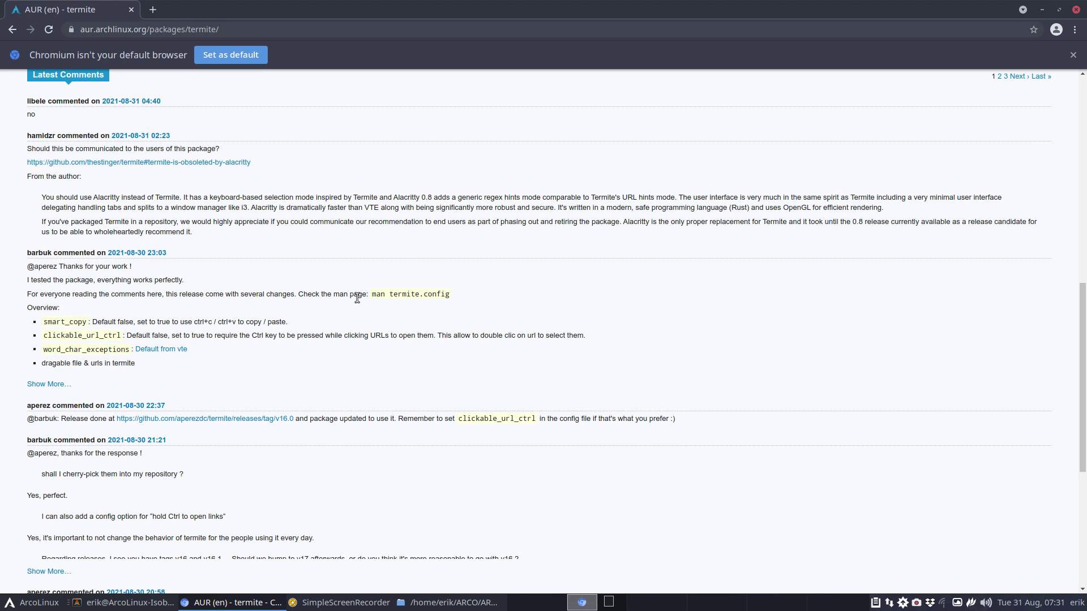
pyautogui.hotkey('ctrl', 'f')
pyautogui.write('gpg')
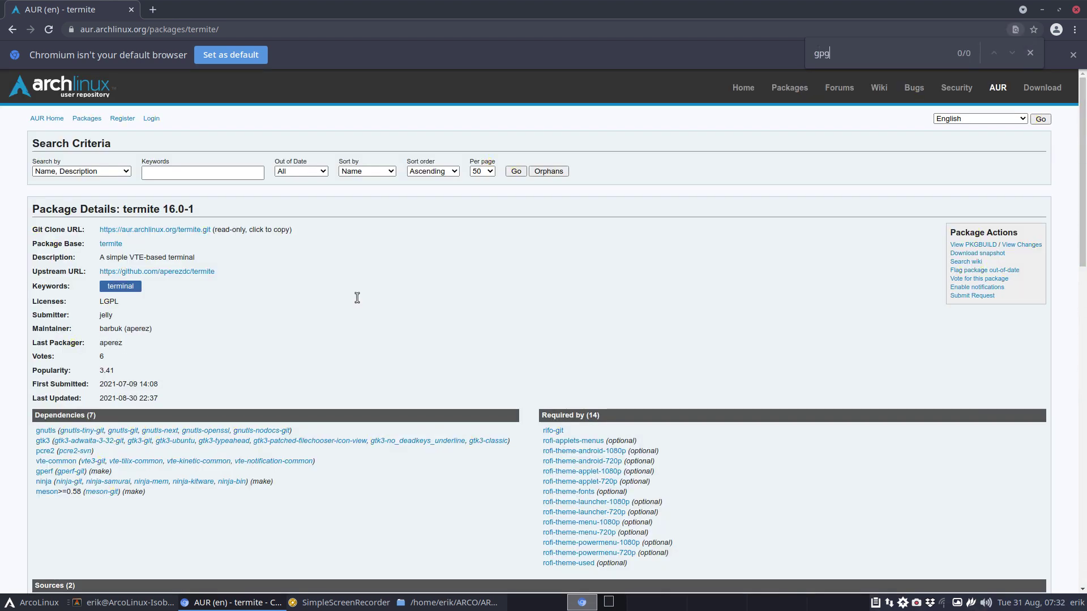
pyautogui.scroll(-3, 357, 297)
pyautogui.scroll(-3, 357, 297)
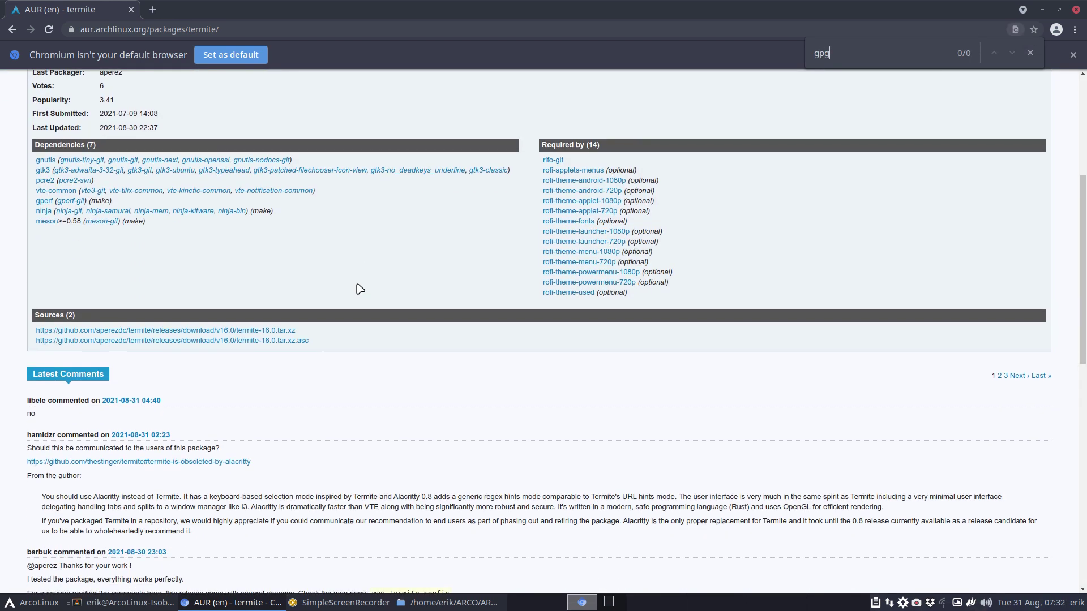
pyautogui.scroll(-2, 357, 293)
pyautogui.scroll(-2, 359, 289)
pyautogui.scroll(-1, 358, 289)
pyautogui.scroll(-1, 359, 290)
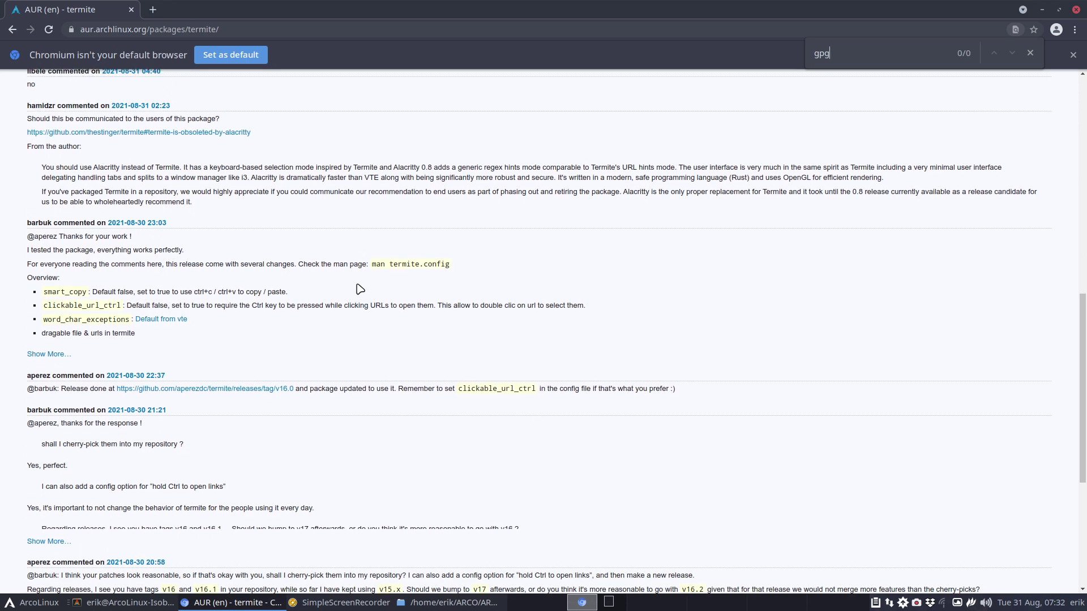
pyautogui.scroll(-2, 358, 289)
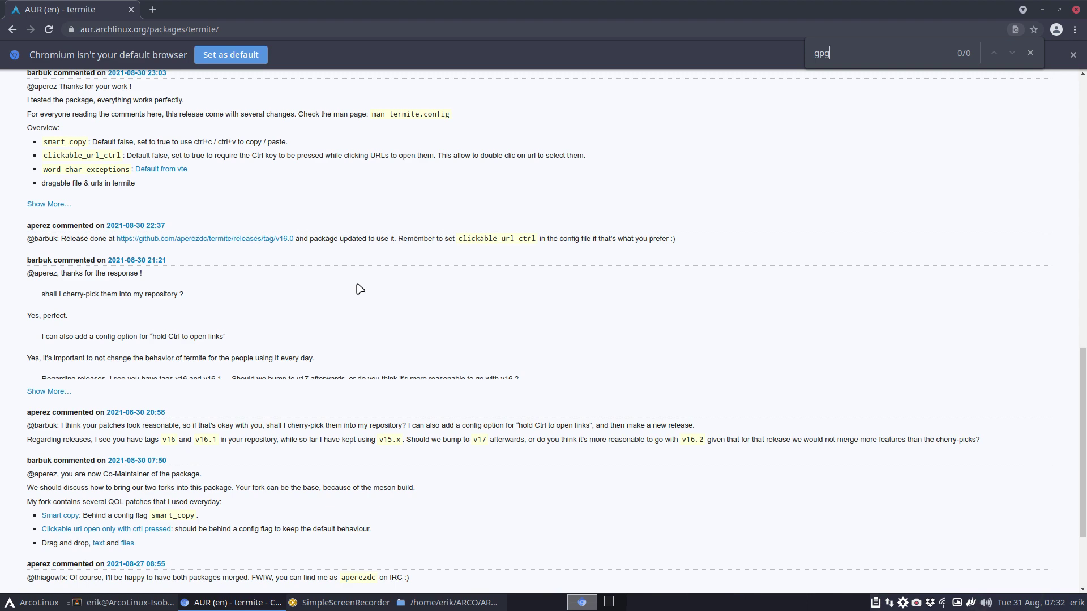
pyautogui.scroll(-2, 359, 288)
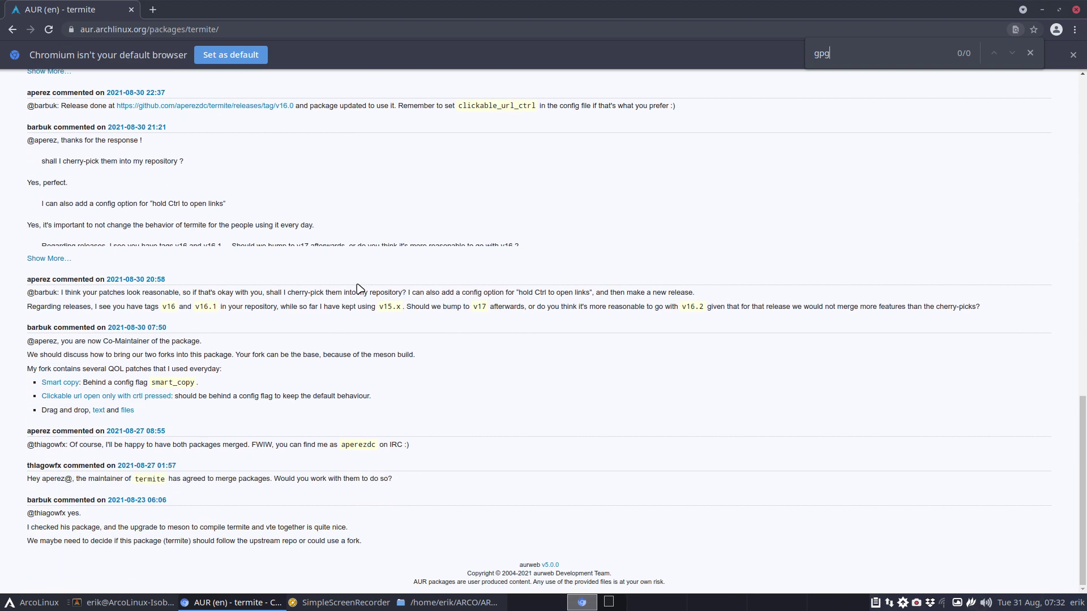
pyautogui.scroll(2, 358, 290)
pyautogui.scroll(3, 359, 288)
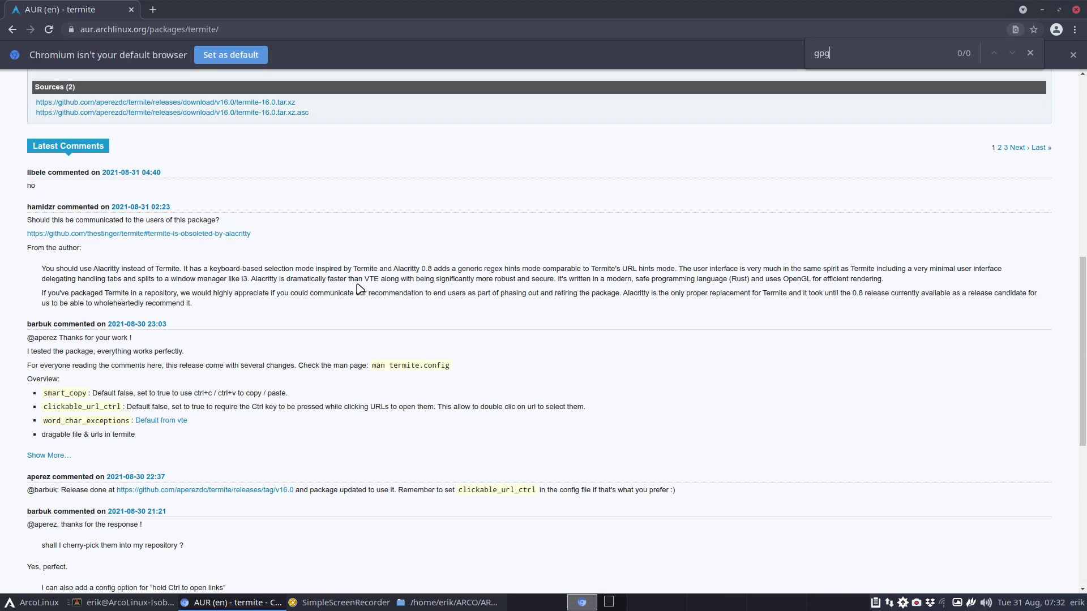
pyautogui.scroll(2, 359, 289)
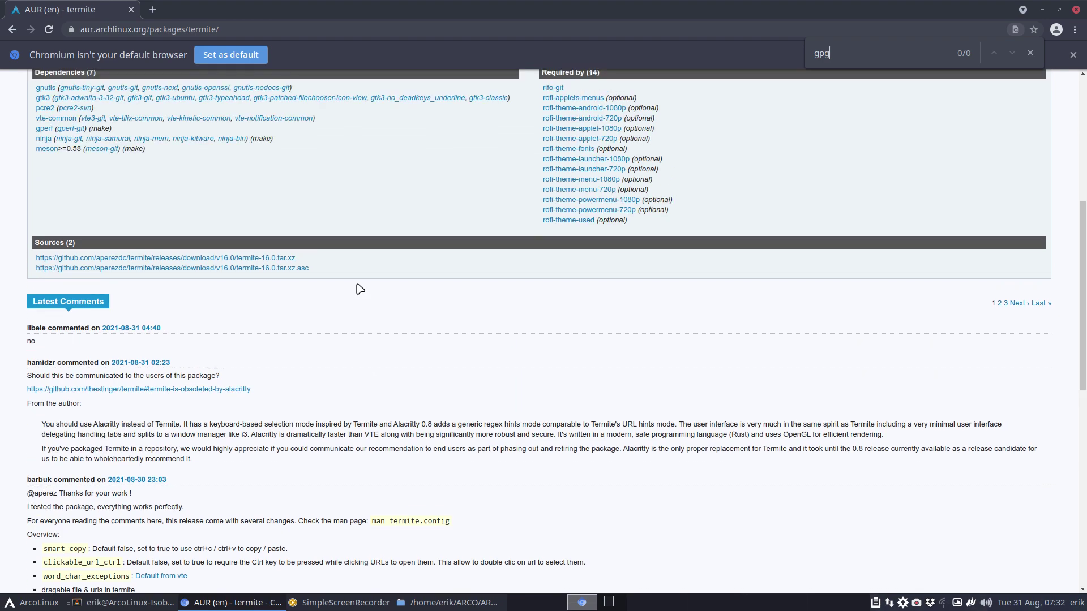
pyautogui.click(1041, 7)
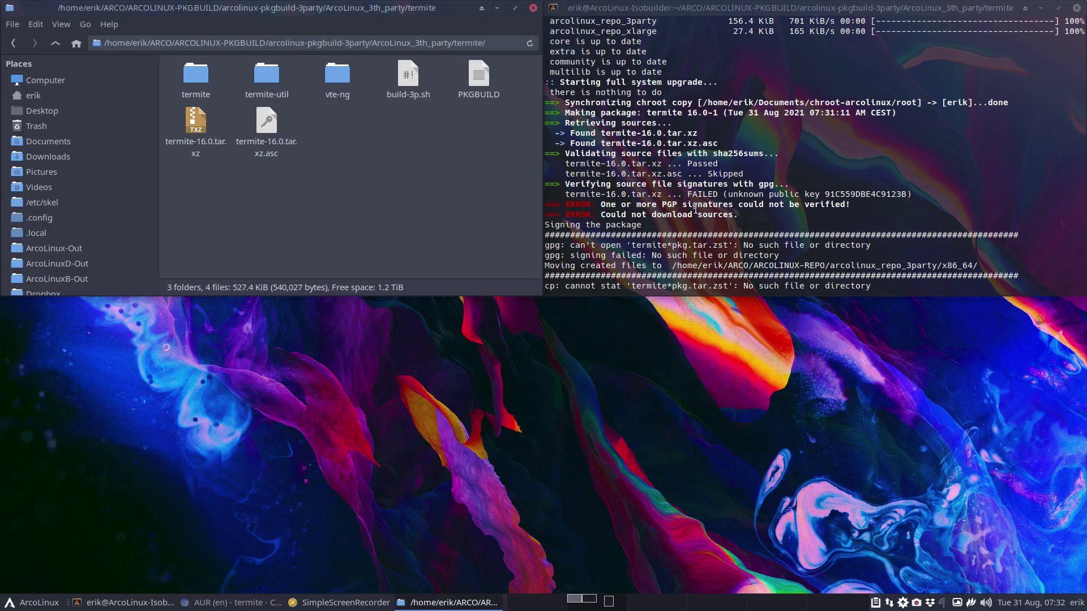
pyautogui.click(832, 189)
pyautogui.doubleClick(847, 194)
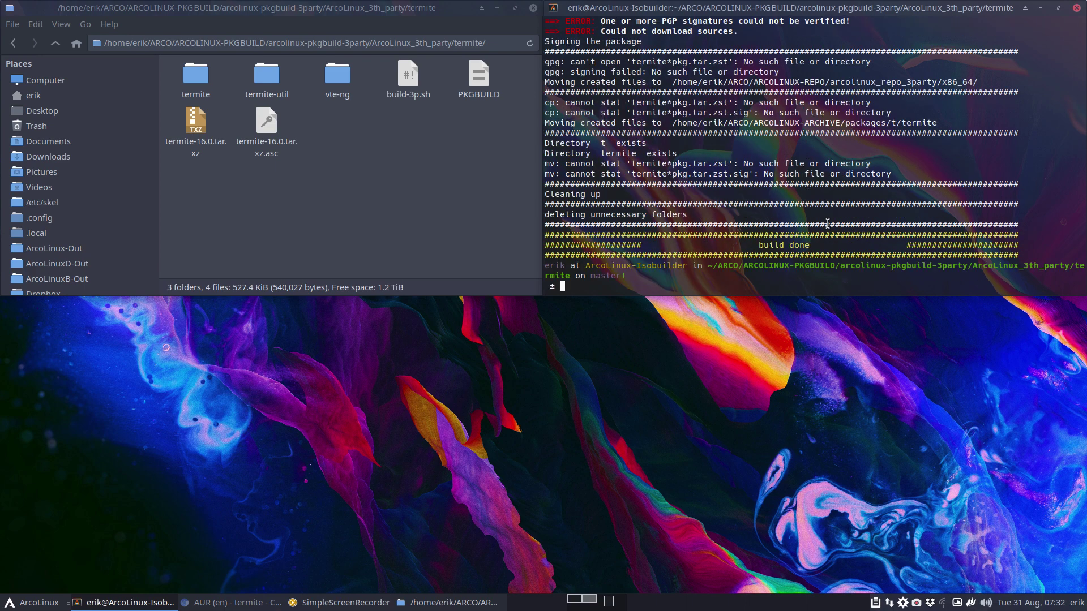
pyautogui.click(552, 481)
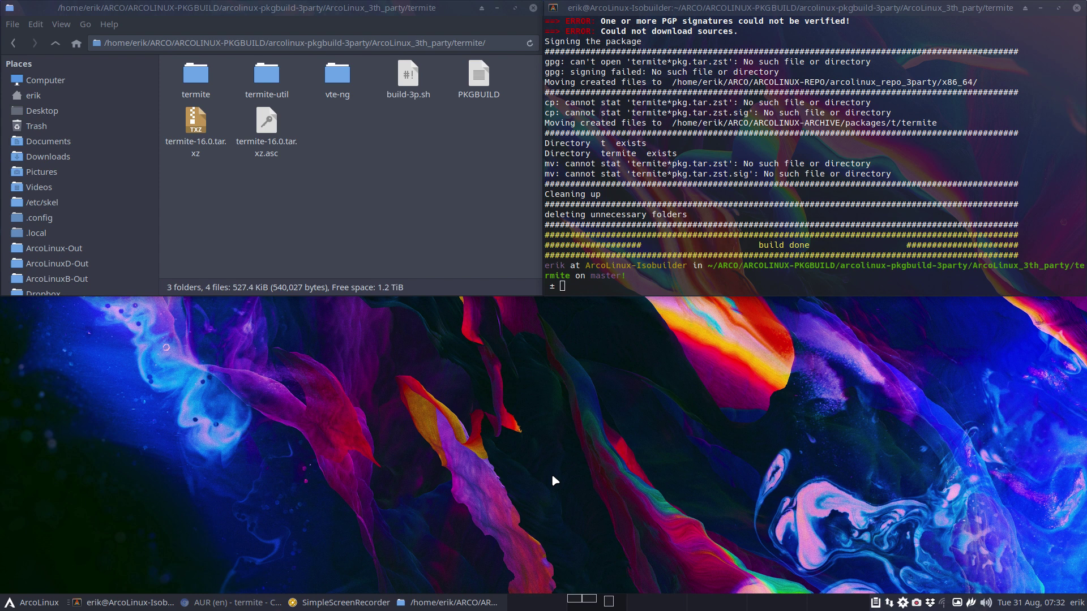
# List makepkg's '--' option completions, maximize the terminal, and run the typed command
pyautogui.click(662, 267)
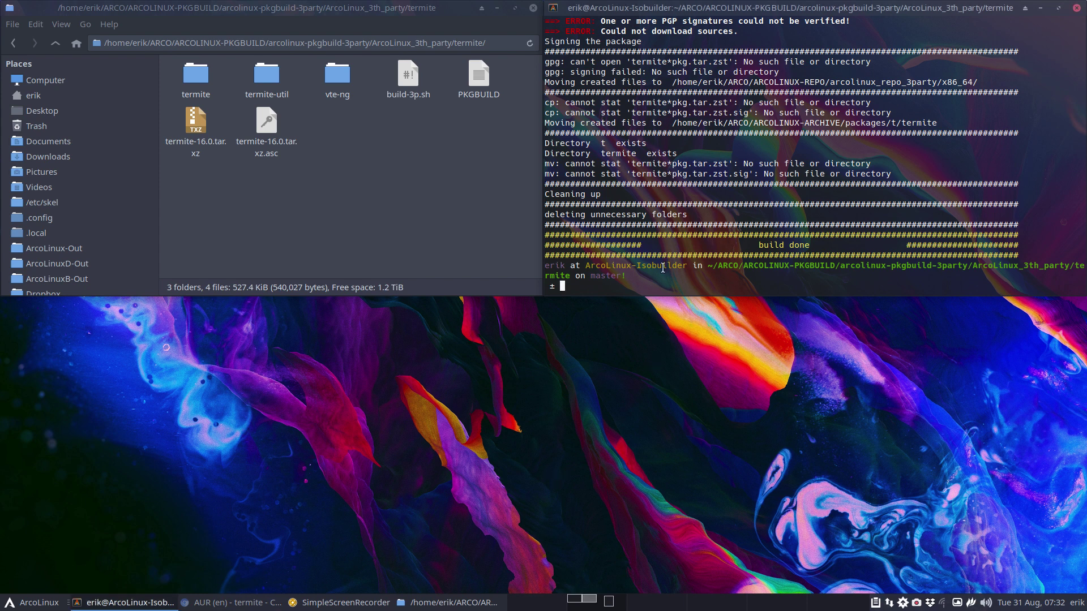
pyautogui.write('makepkg')
pyautogui.write(' --')
pyautogui.press('Tab')
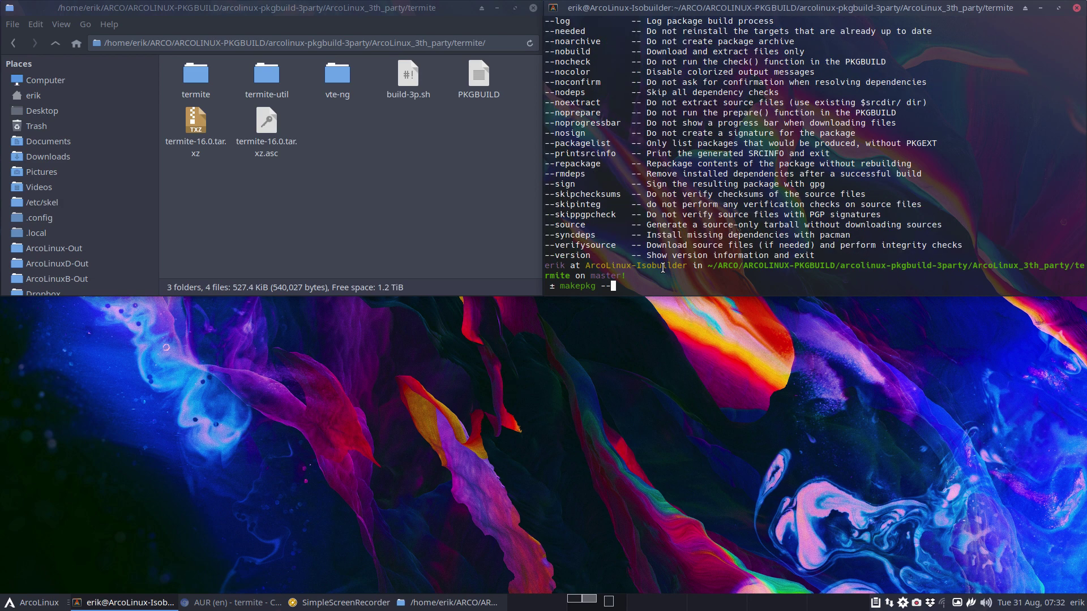
pyautogui.doubleClick(844, 8)
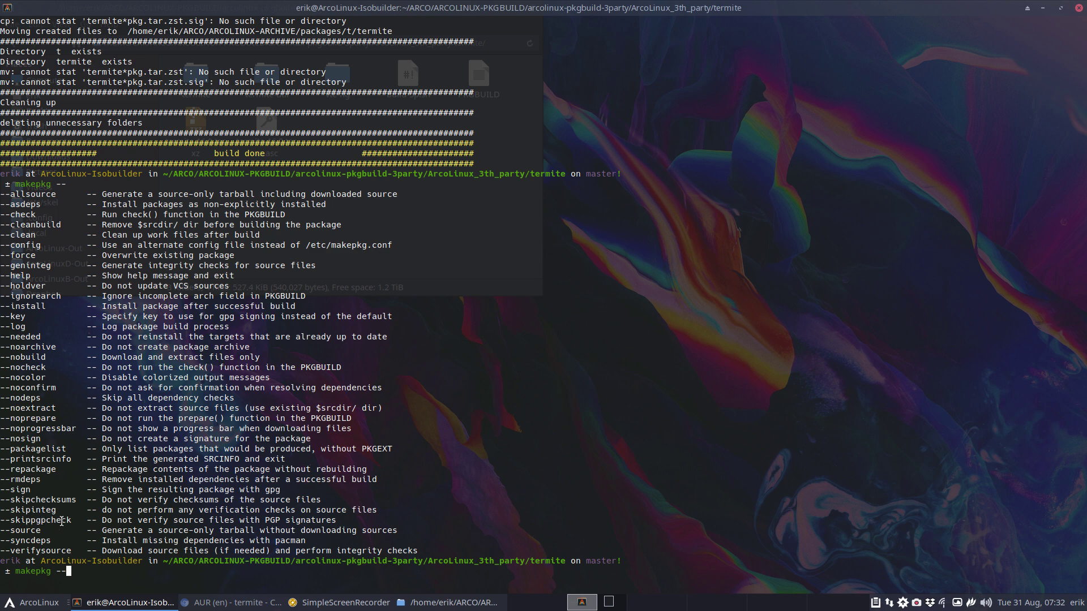
pyautogui.write('a')
pyautogui.write('lias')
pyautogui.press('Return')
pyautogui.write('alias')
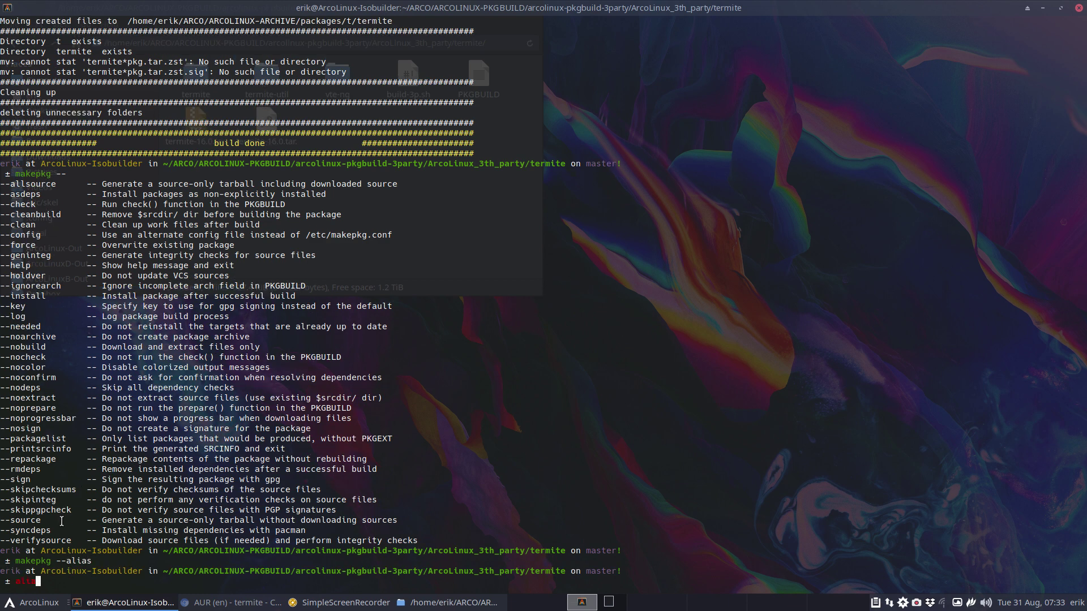
# List aliases, highlight yayskip and paruskip, and restore the terminal to quarter-screen
pyautogui.press('Return')
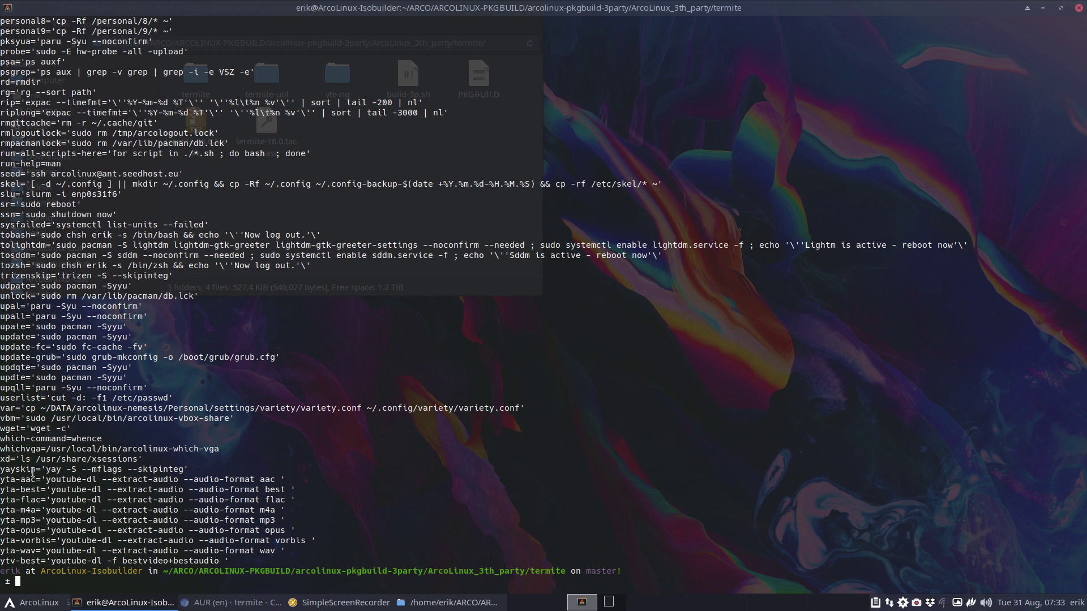
pyautogui.doubleClick(20, 466)
pyautogui.scroll(2, 55, 149)
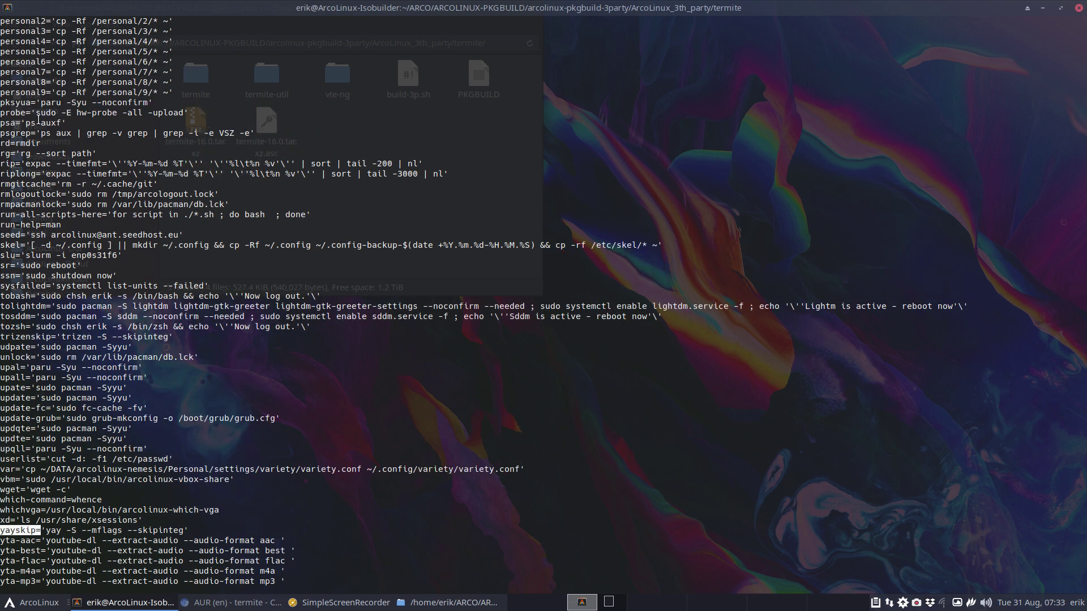
pyautogui.scroll(4, 39, 120)
pyautogui.scroll(2, 37, 119)
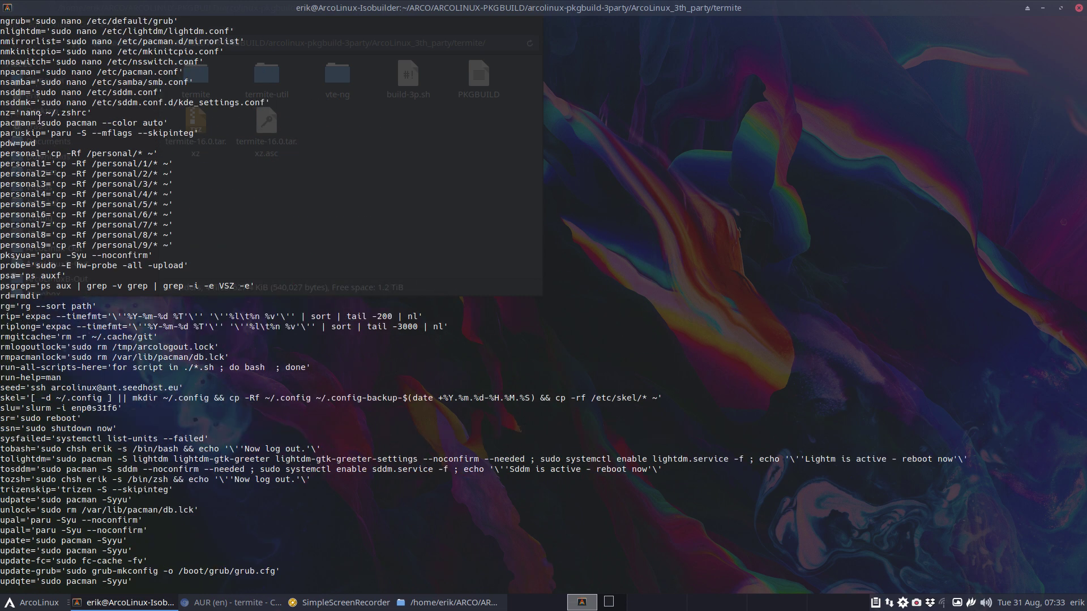
pyautogui.doubleClick(28, 133)
pyautogui.doubleClick(558, 11)
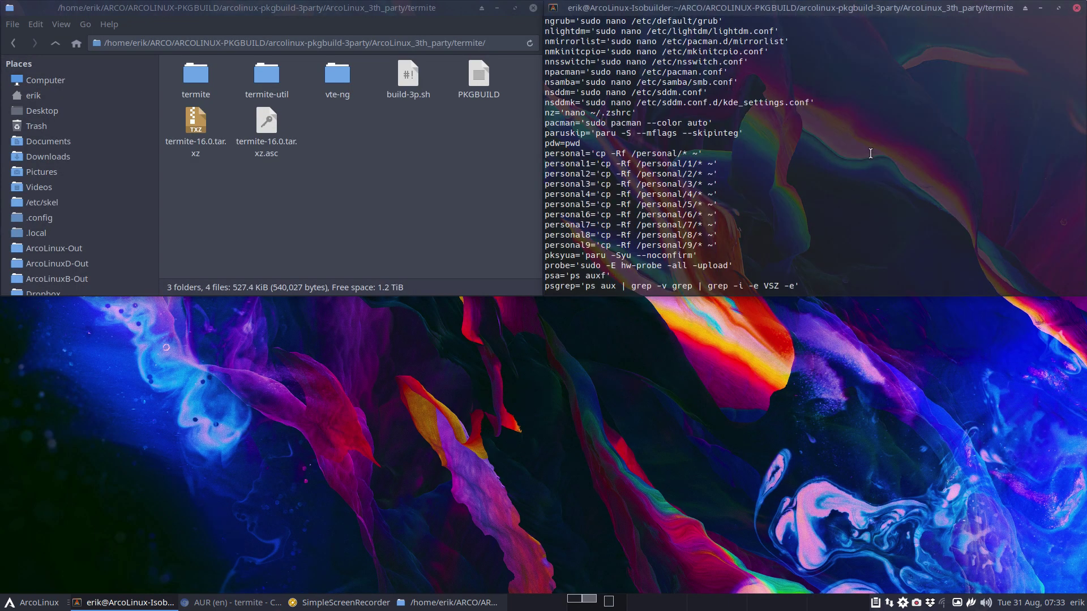
pyautogui.write('makepkg')
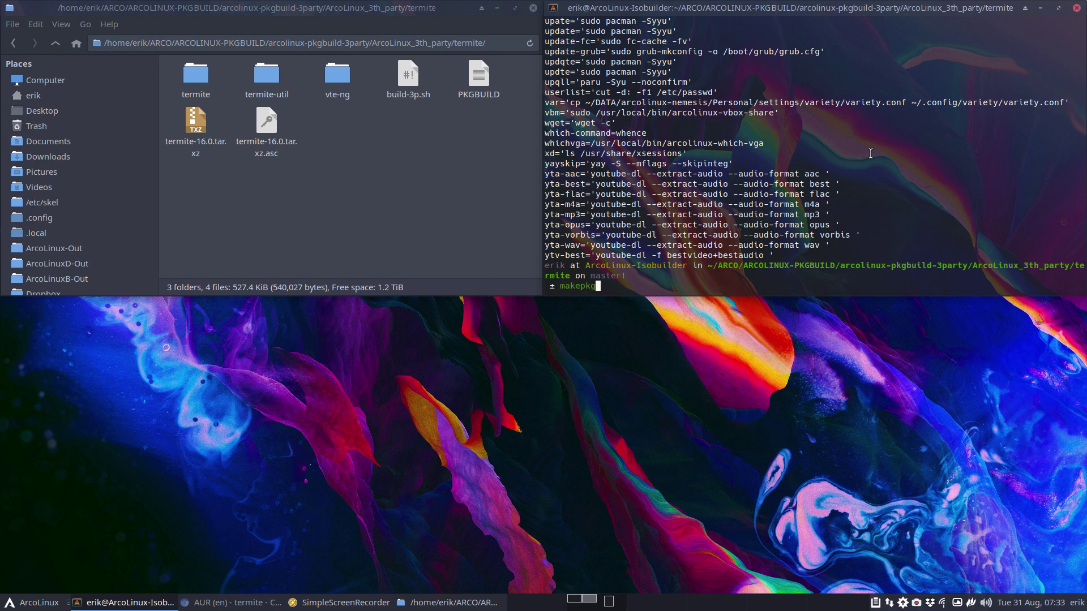
# Run makepkg, then rerun it with --skippgpcheck to build termite 16.0-1
pyautogui.press('Return')
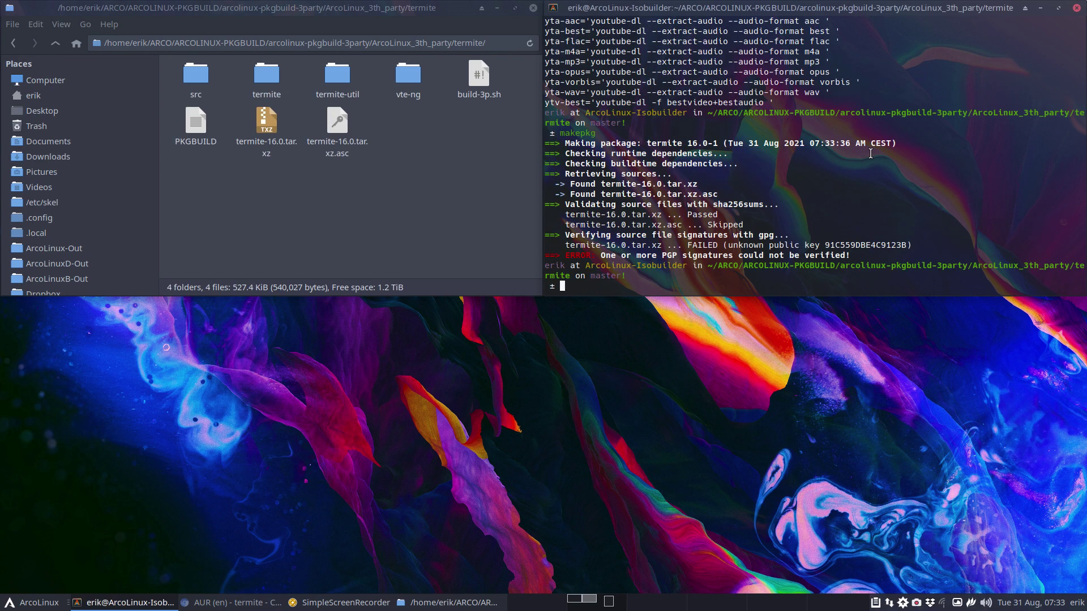
pyautogui.press('Up')
pyautogui.write('-')
pyautogui.write('-')
pyautogui.press('Tab')
pyautogui.write('s')
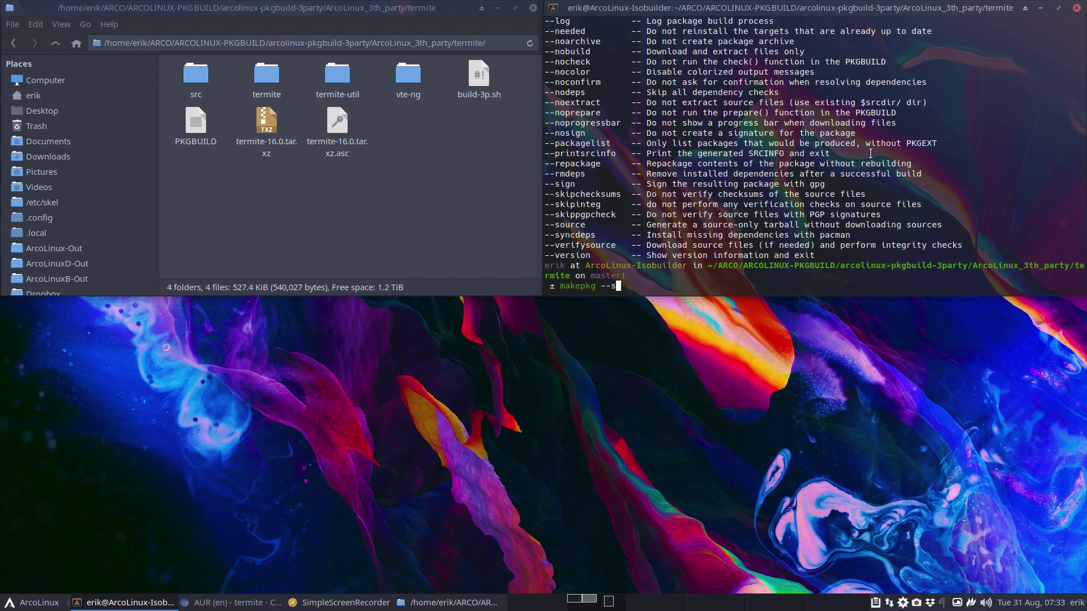
pyautogui.write('kip')
pyautogui.press('Tab')
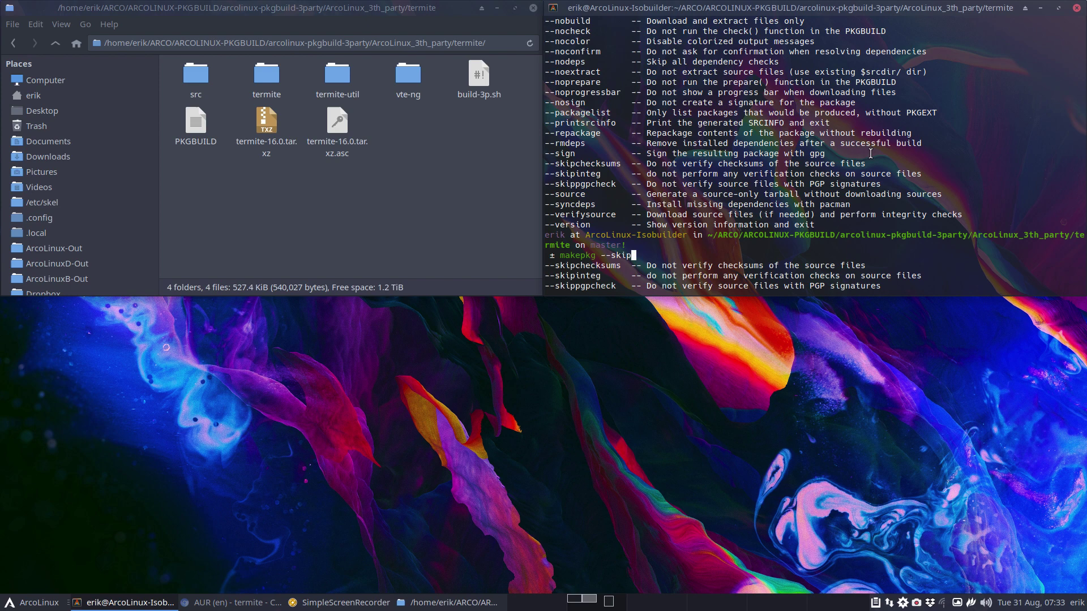
pyautogui.write('pg')
pyautogui.press('Tab')
pyautogui.press('Return')
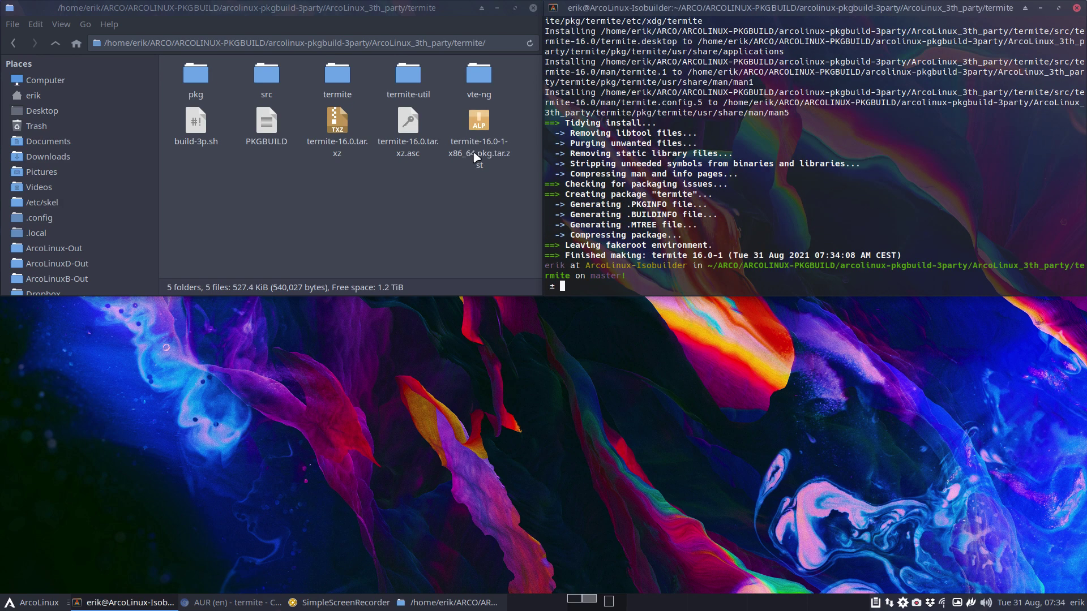
# Select the built termite 16.0-1 package, run 'yayskip termite', and abort it with Ctrl+C
pyautogui.click(480, 124)
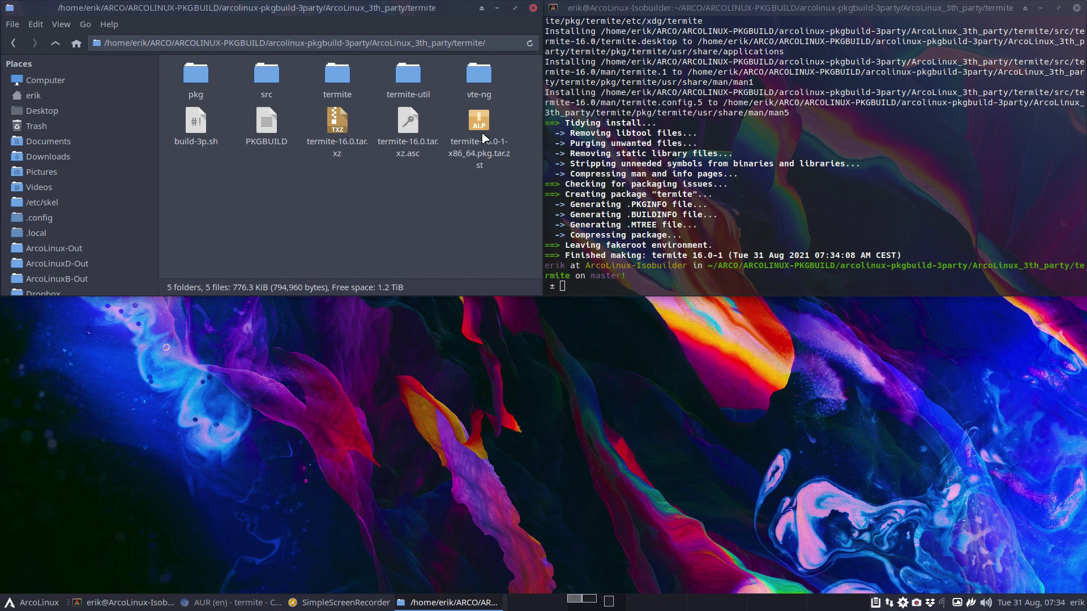
pyautogui.click(606, 245)
pyautogui.write('yaysk')
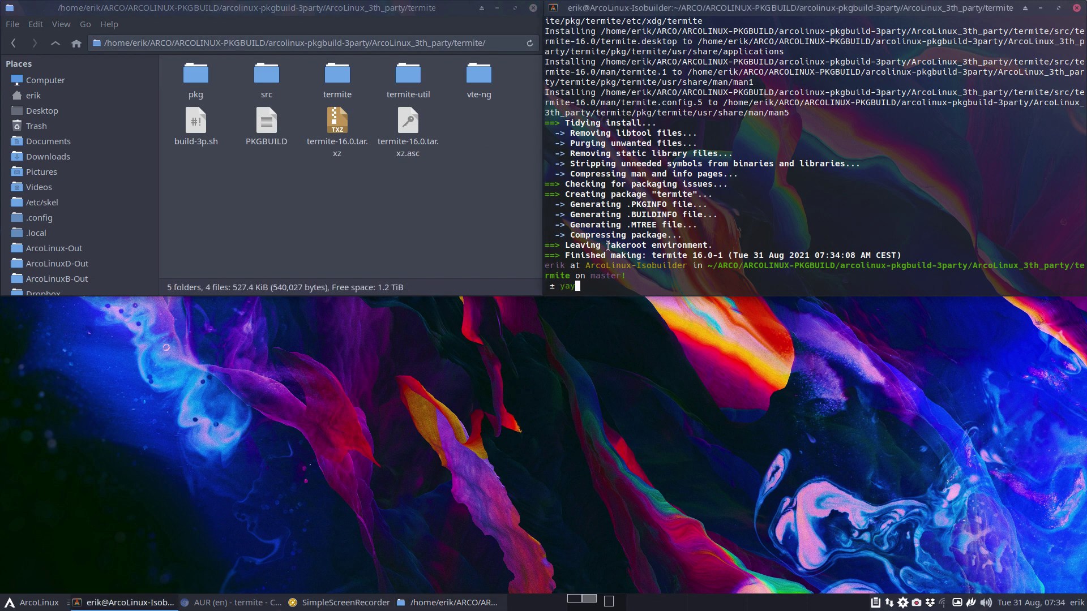
pyautogui.write('ip termite')
pyautogui.press('Return')
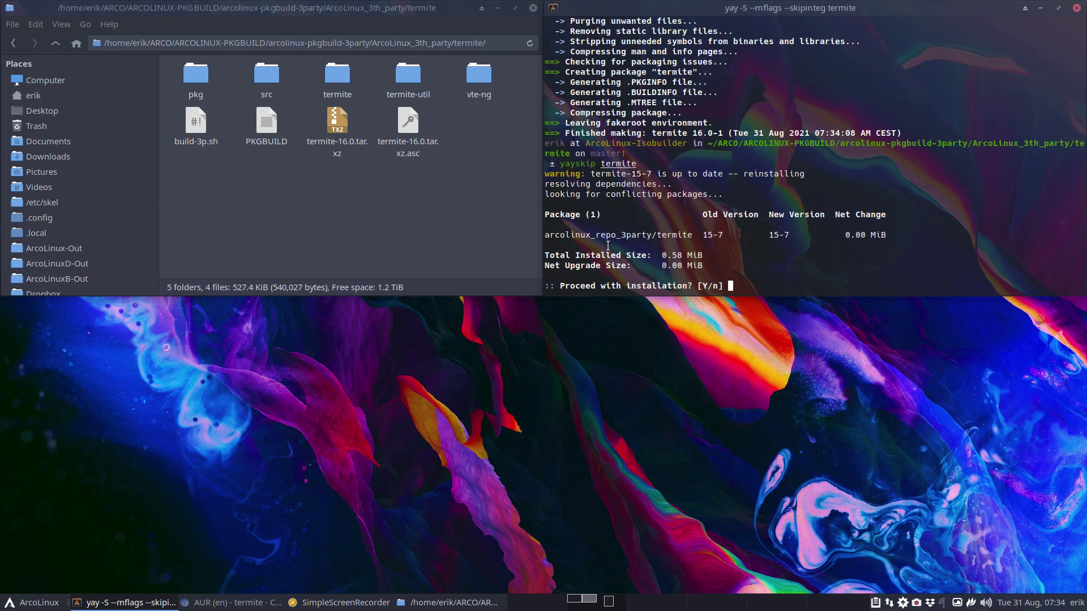
pyautogui.hotkey('ctrl', 'c')
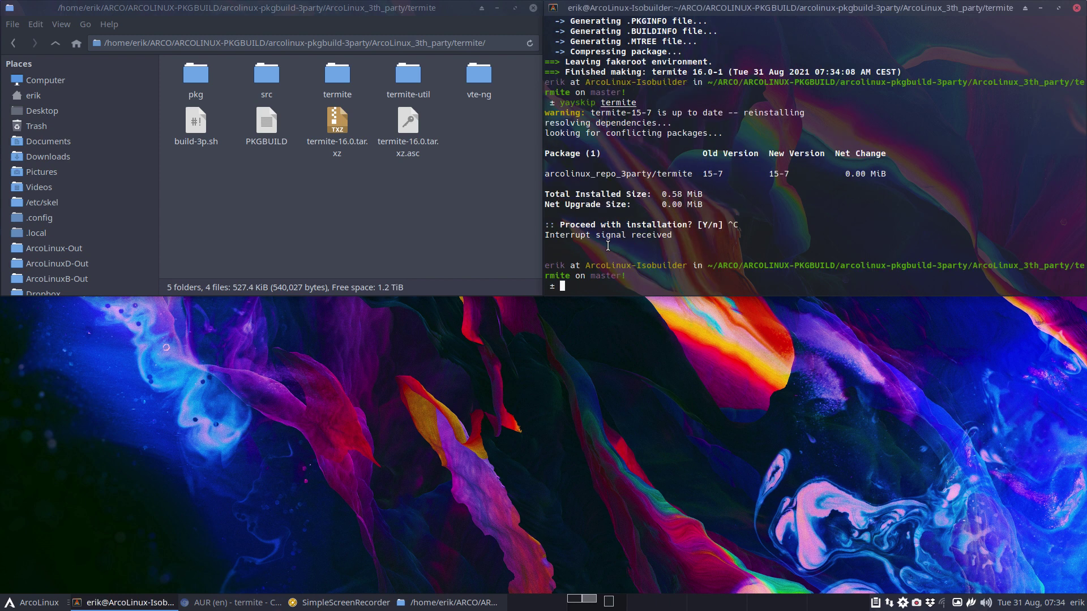
pyautogui.write('yay')
pyautogui.write('skip ')
pyautogui.write('-S termite')
# Run 'yayskip -S termite', inspect its failure and the 15-7 version, then list aliases
pyautogui.press('Return')
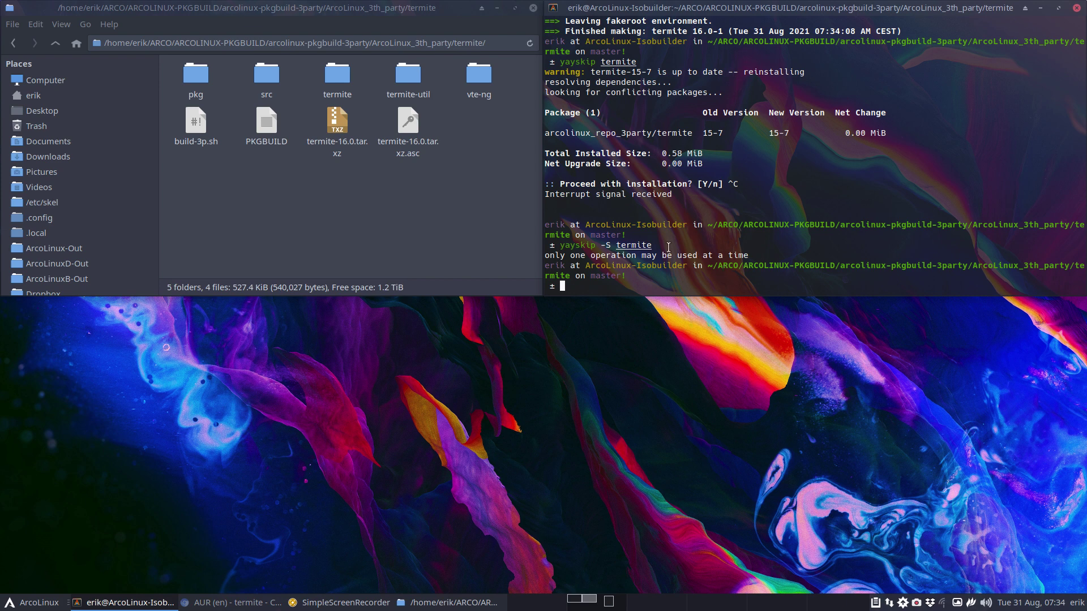
pyautogui.moveTo(667, 246); pyautogui.dragTo(550, 247)
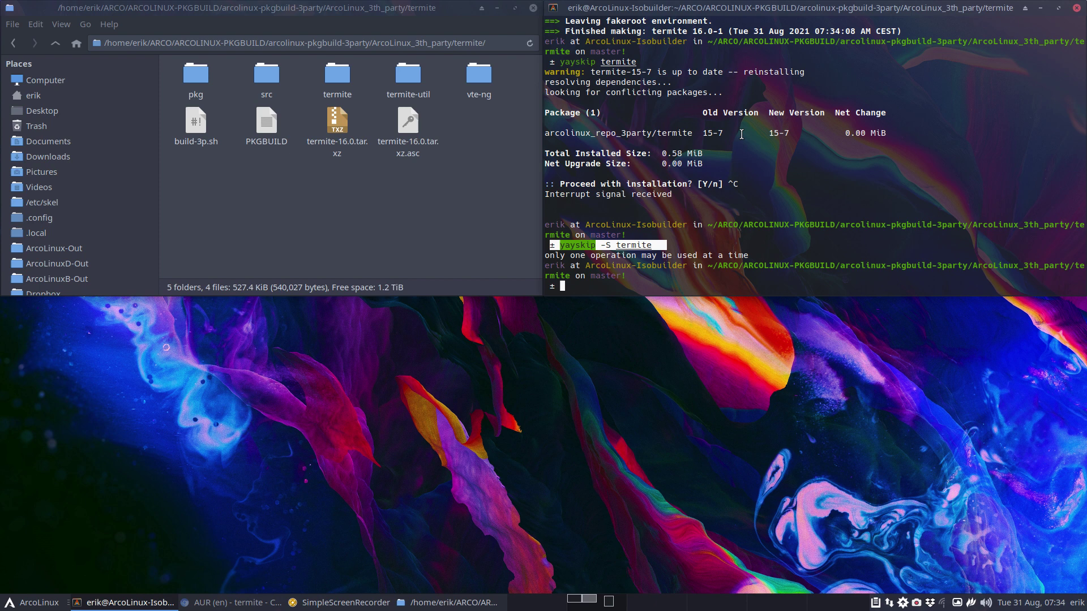
pyautogui.moveTo(742, 132); pyautogui.dragTo(792, 137)
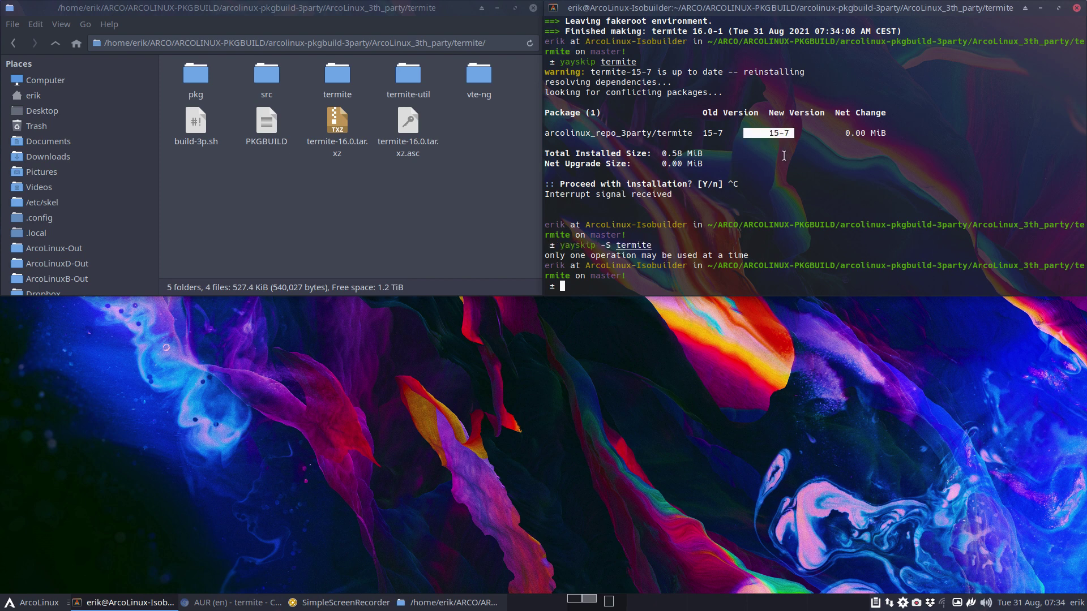
pyautogui.click(777, 155)
pyautogui.write('ya')
pyautogui.press('BackSpace')
pyautogui.press('BackSpace')
pyautogui.write('alias')
pyautogui.press('Return')
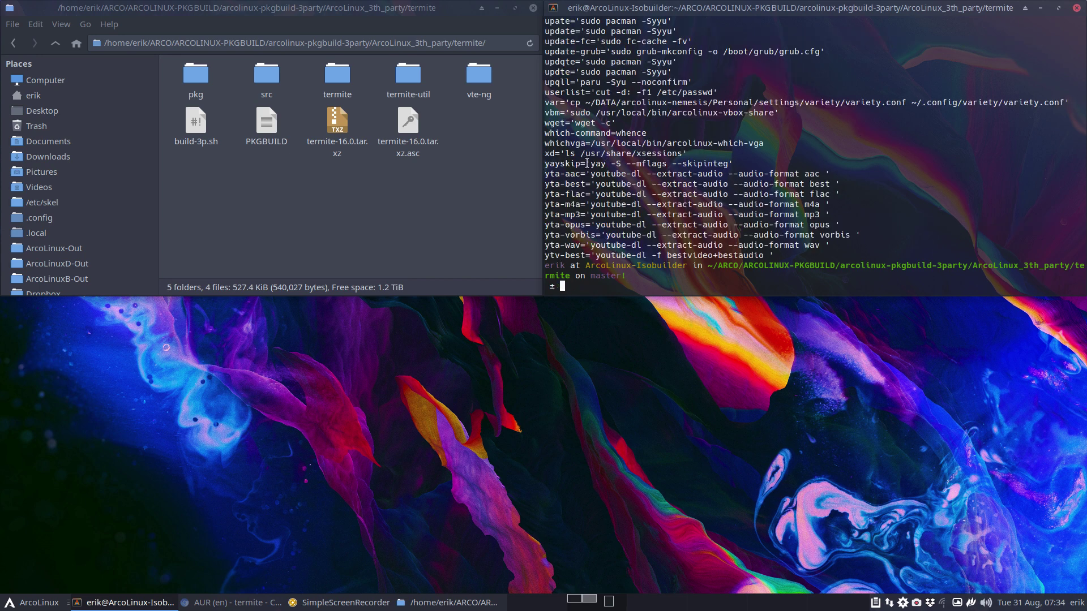
# Select 'yay -S --mflags --skipinteg' from the yayskip alias line
pyautogui.moveTo(589, 163); pyautogui.dragTo(730, 164)
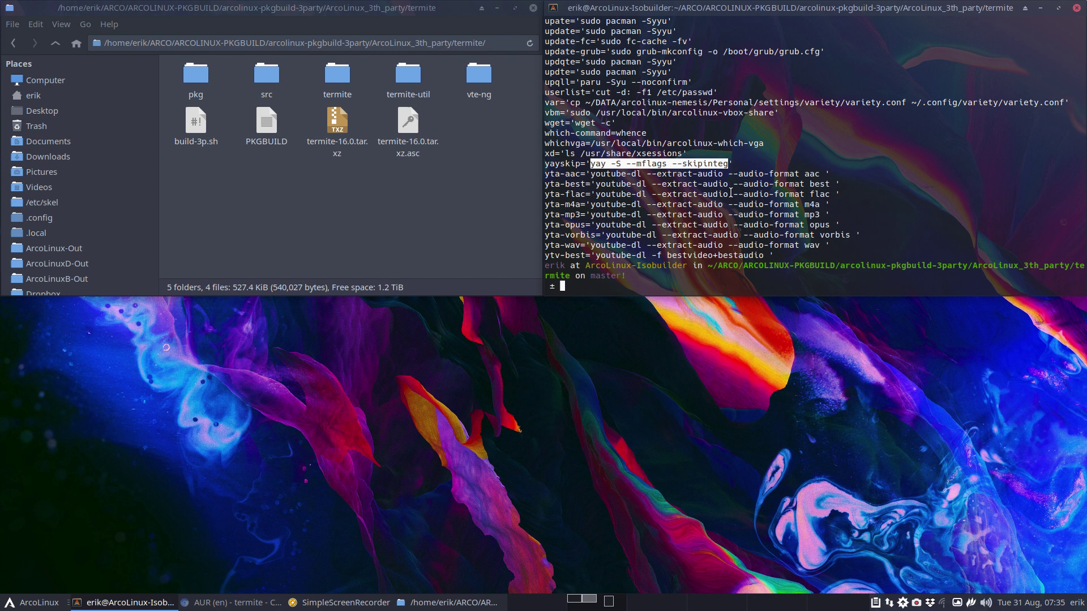
# Run 'yay -S --mflags --skipinteg termite', which reinstalls termite 15-7, then recall the command
pyautogui.middleClick(730, 194)
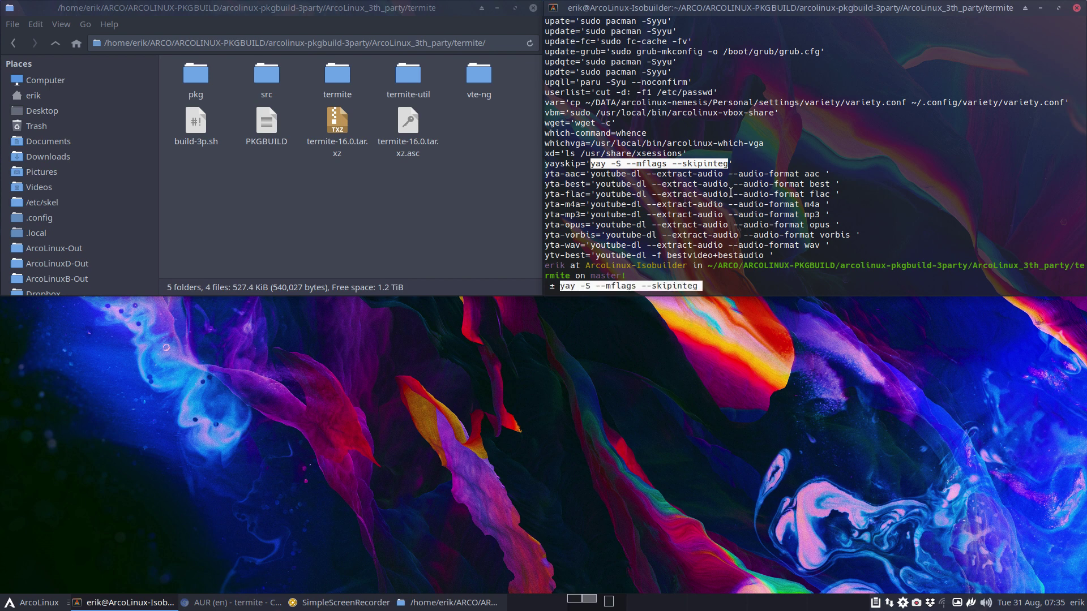
pyautogui.press('End')
pyautogui.write('termite')
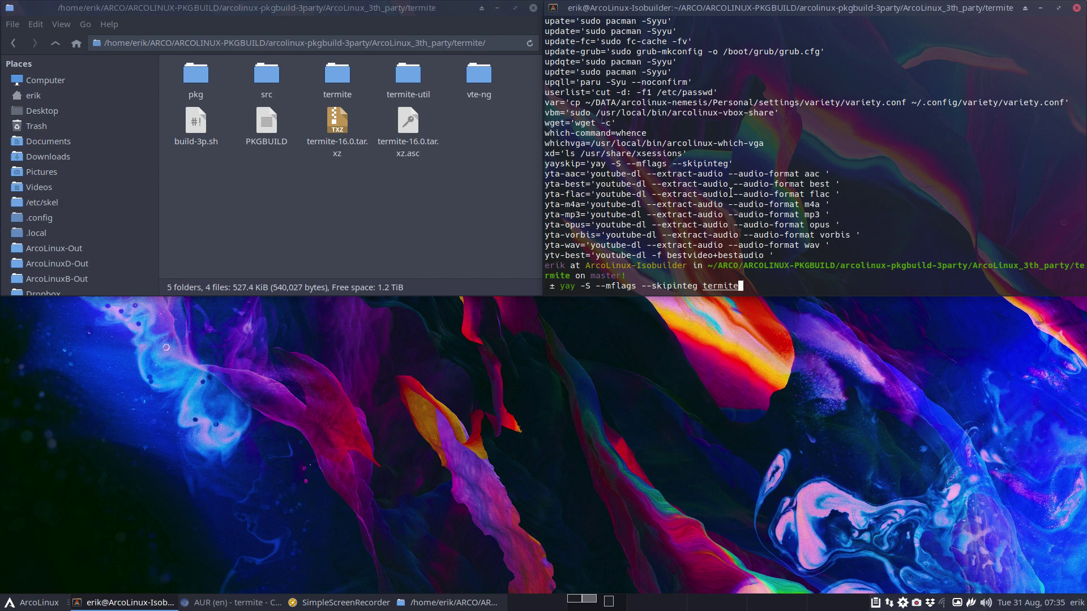
pyautogui.press('Return')
pyautogui.press('Return')
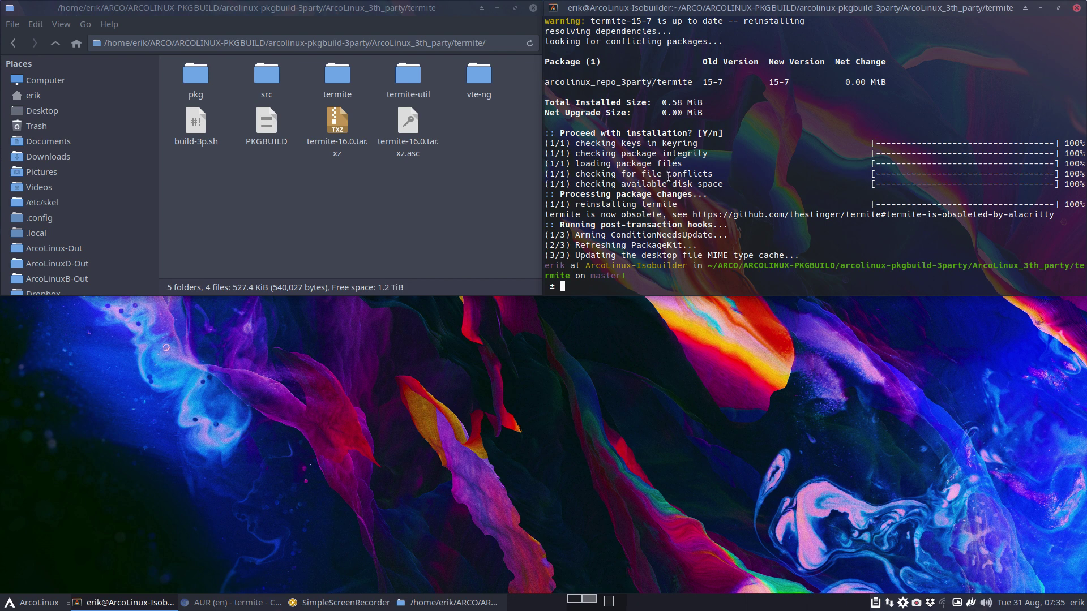
pyautogui.press('Up')
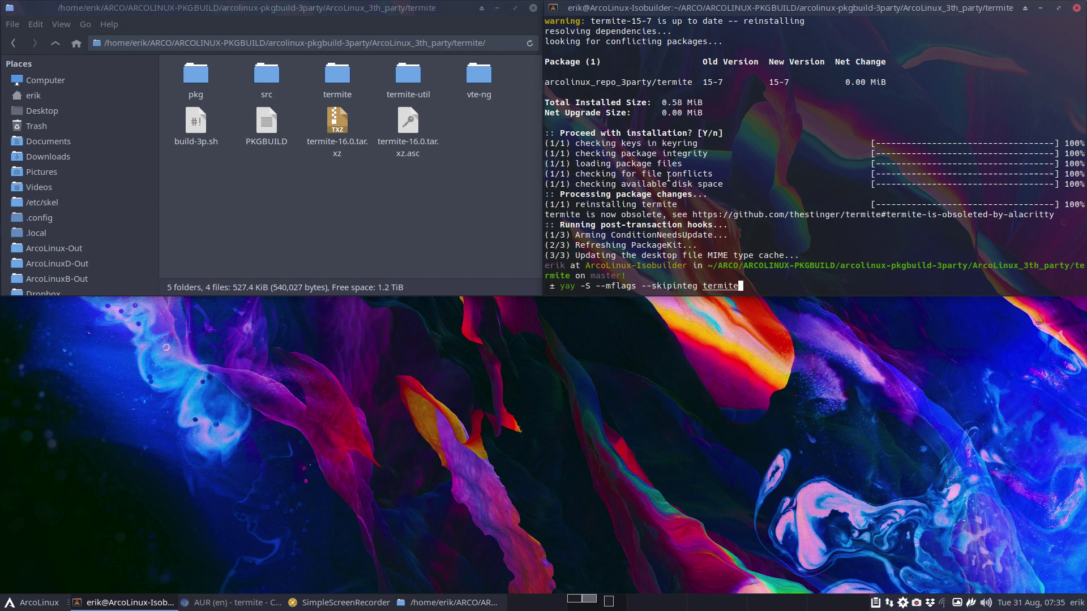
pyautogui.press('super+Return')
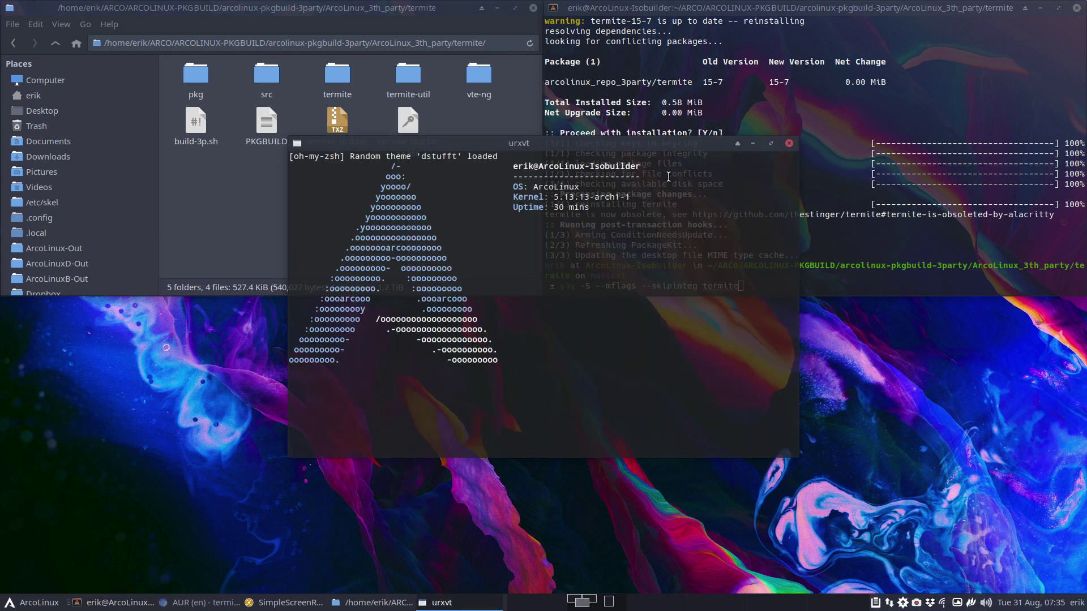
pyautogui.write('la')
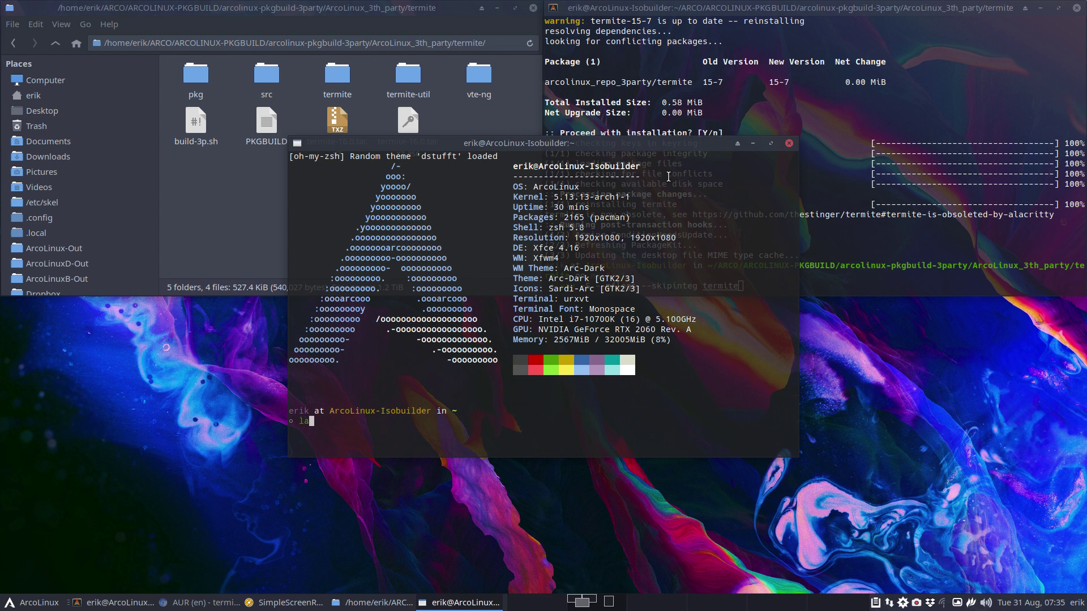
pyautogui.write('man yay')
pyautogui.press('BackSpace')
pyautogui.press('BackSpace')
pyautogui.press('BackSpace')
pyautogui.press('BackSpace')
pyautogui.press('BackSpace')
pyautogui.press('BackSpace')
pyautogui.press('BackSpace')
pyautogui.write('yay --')
pyautogui.press('Tab')
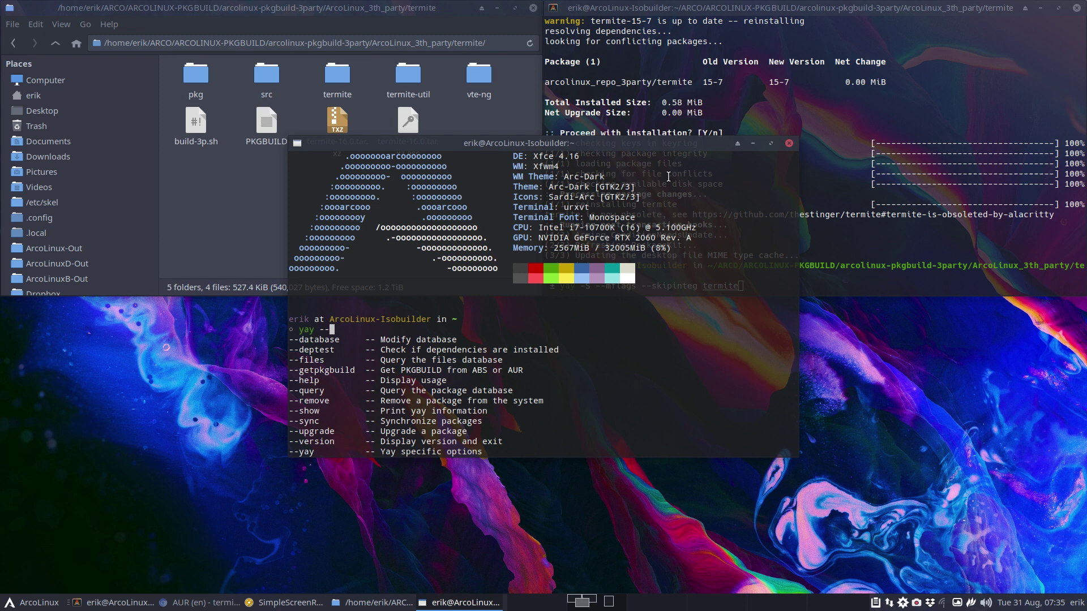
pyautogui.hotkey('ctrl', 'c')
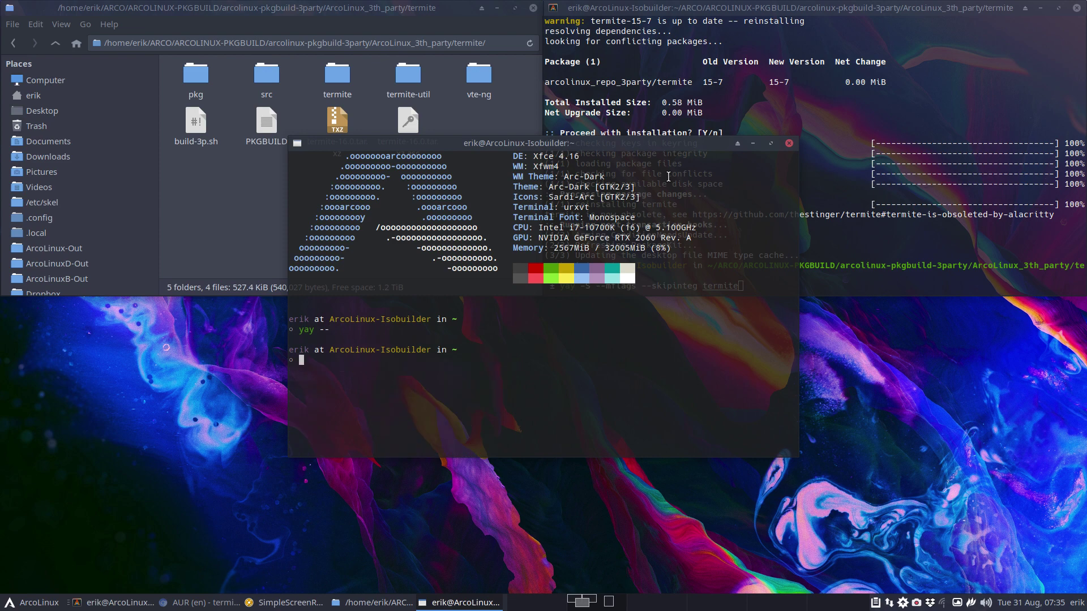
pyautogui.write('man yay')
pyautogui.press('Return')
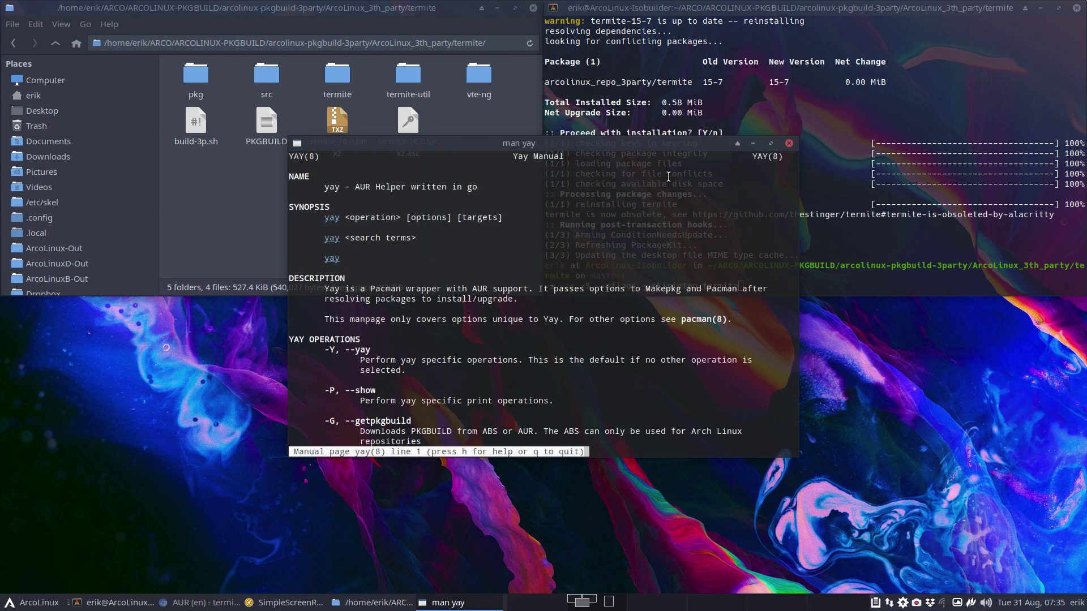
pyautogui.press('space')
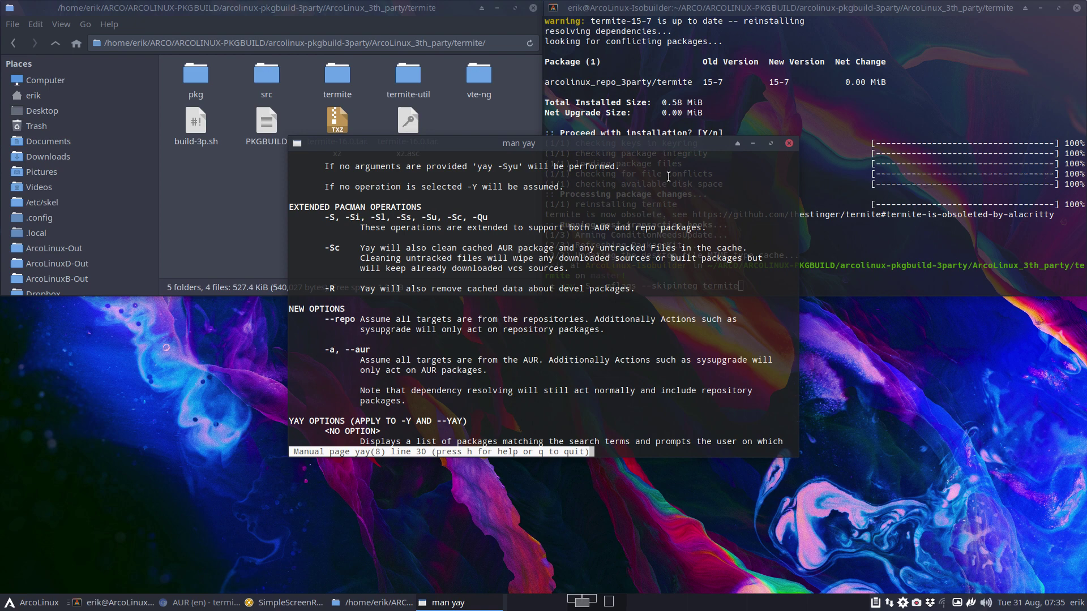
pyautogui.press('q')
pyautogui.press('Up')
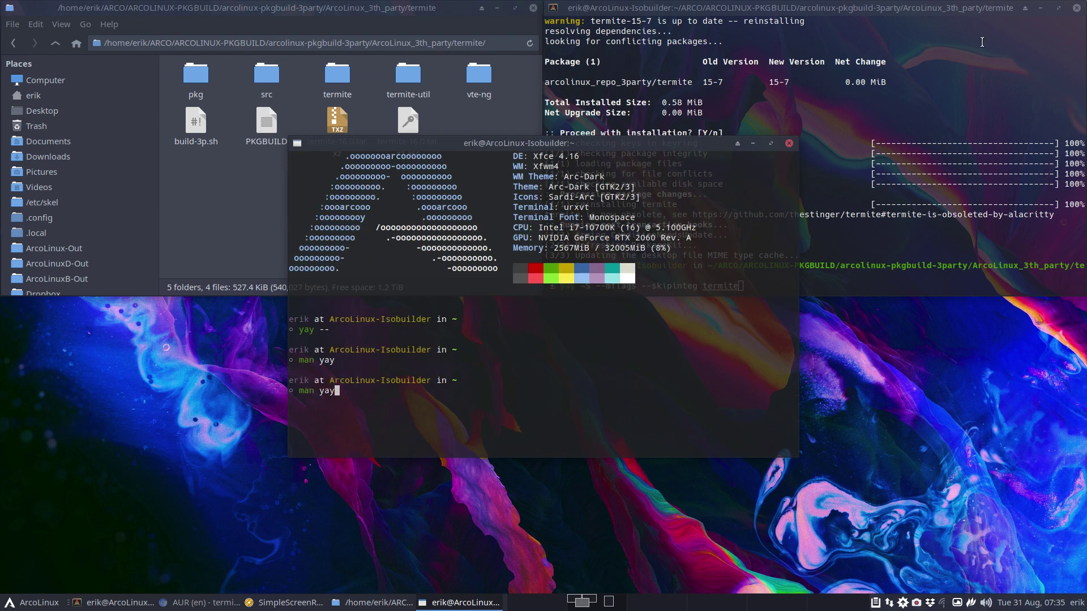
pyautogui.click(789, 143)
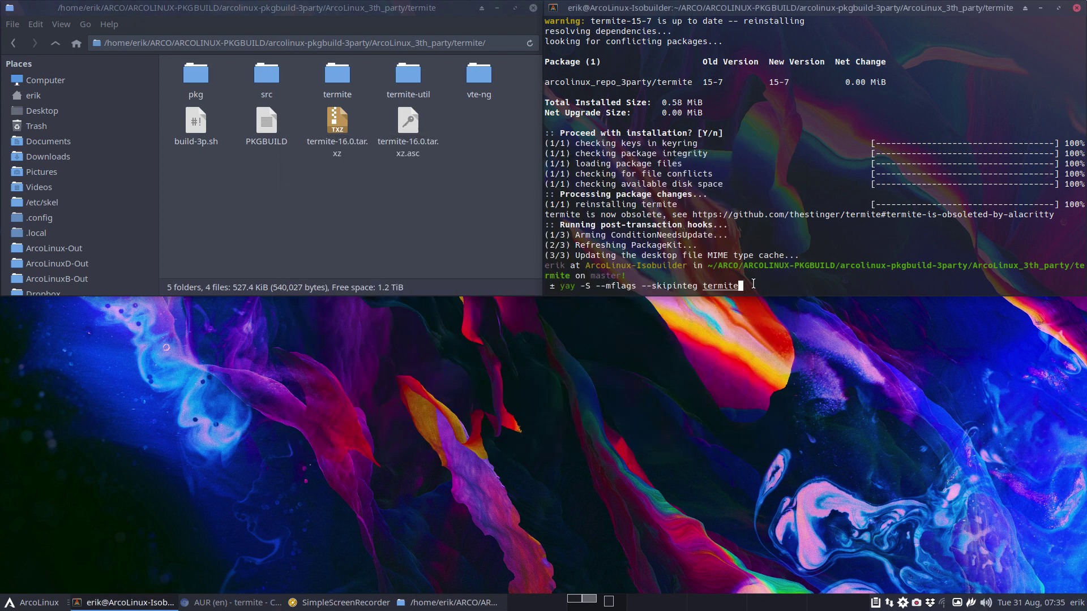
# Run the edited yay -Sa termite build with default prompt answers, agreeing to import the PGP key
pyautogui.press('Left')
pyautogui.press('Left')
pyautogui.press('Left')
pyautogui.press('Left')
pyautogui.press('Left')
pyautogui.press('Left')
pyautogui.press('Left')
pyautogui.press('Left')
pyautogui.press('Left')
pyautogui.press('Left')
pyautogui.press('Left')
pyautogui.press('Left')
pyautogui.press('Left')
pyautogui.write('a')
pyautogui.press('Return')
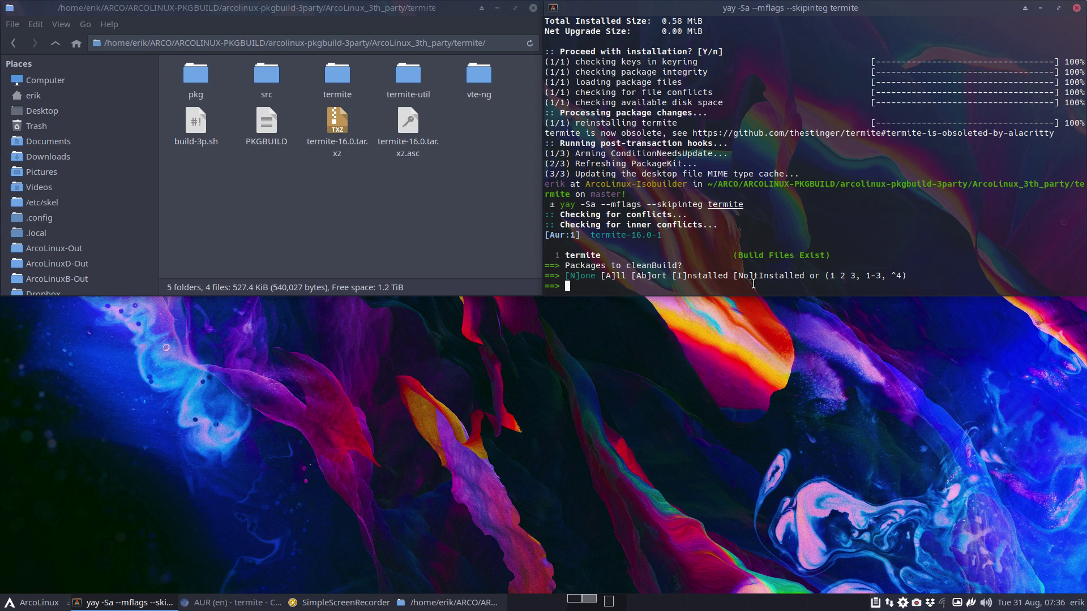
pyautogui.press('Return')
pyautogui.press('Return')
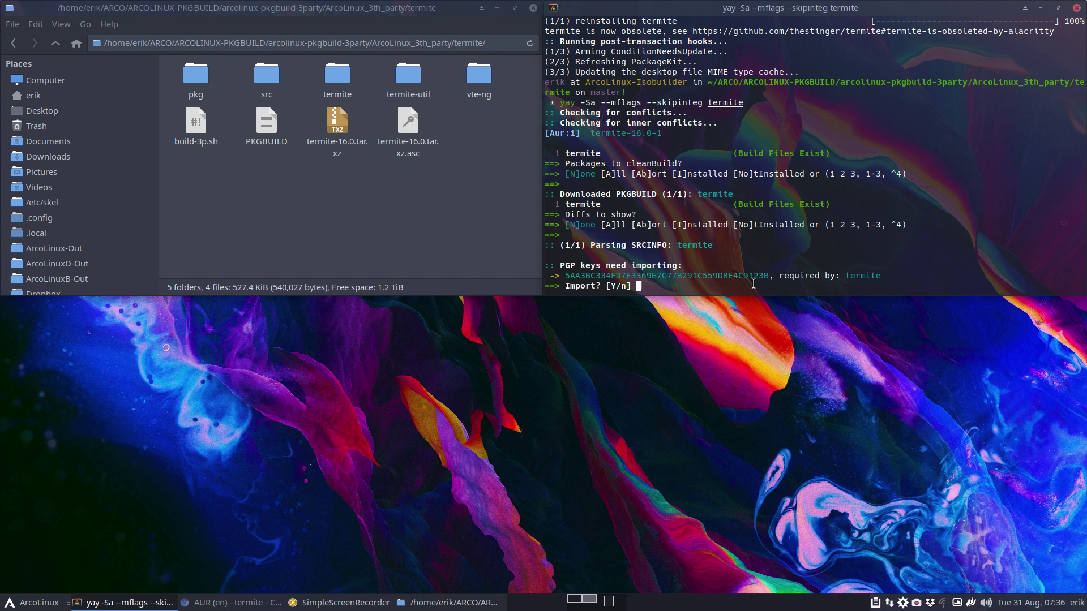
pyautogui.write('y')
pyautogui.press('Return')
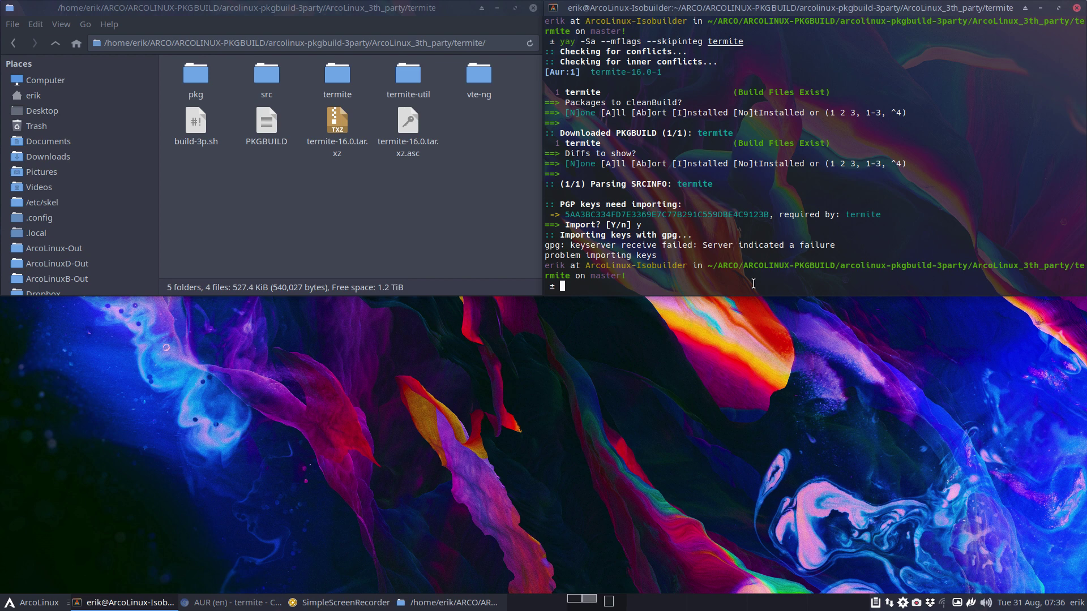
# Retry the termite build with --skippgp, accepting the clean-build and diff defaults
pyautogui.press('Up')
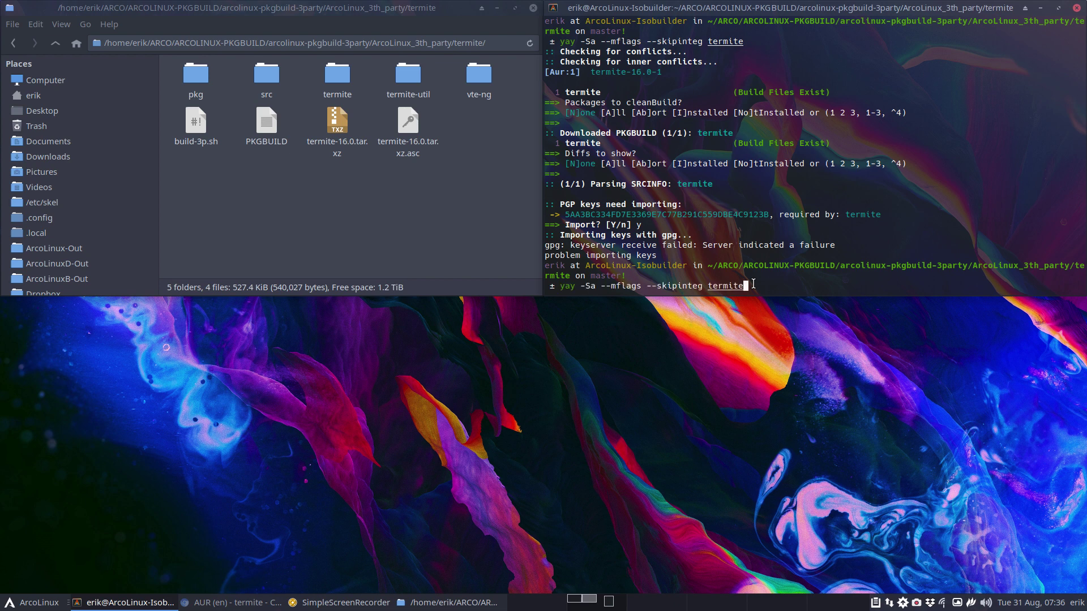
pyautogui.press('Left')
pyautogui.press('Left')
pyautogui.press('Left')
pyautogui.press('BackSpace')
pyautogui.press('BackSpace')
pyautogui.press('BackSpace')
pyautogui.press('BackSpace')
pyautogui.press('BackSpace')
pyautogui.write('pgp')
pyautogui.press('Return')
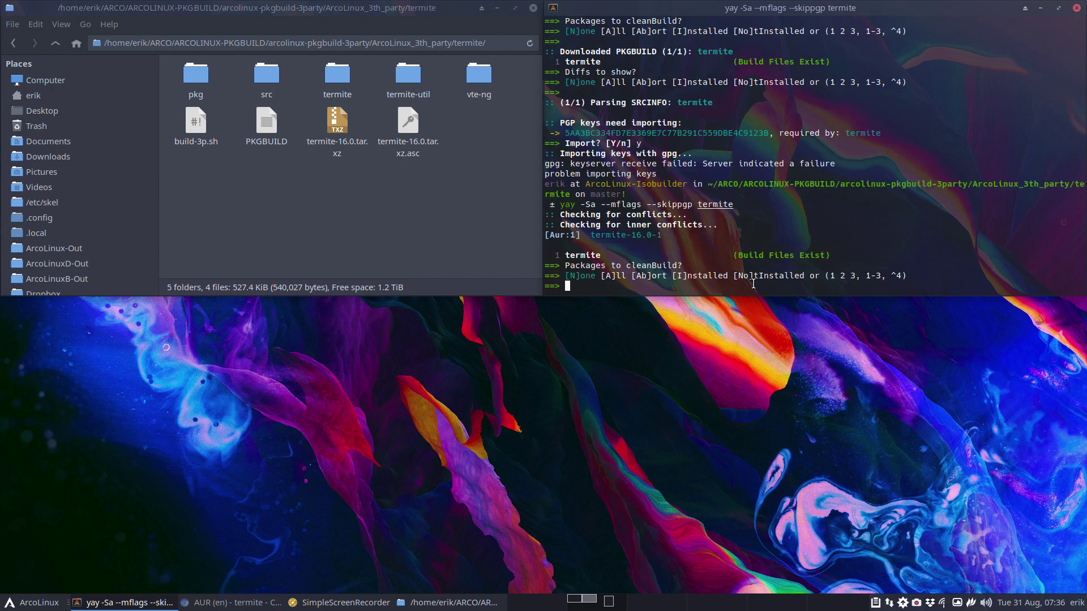
pyautogui.press('Return')
pyautogui.press('Return')
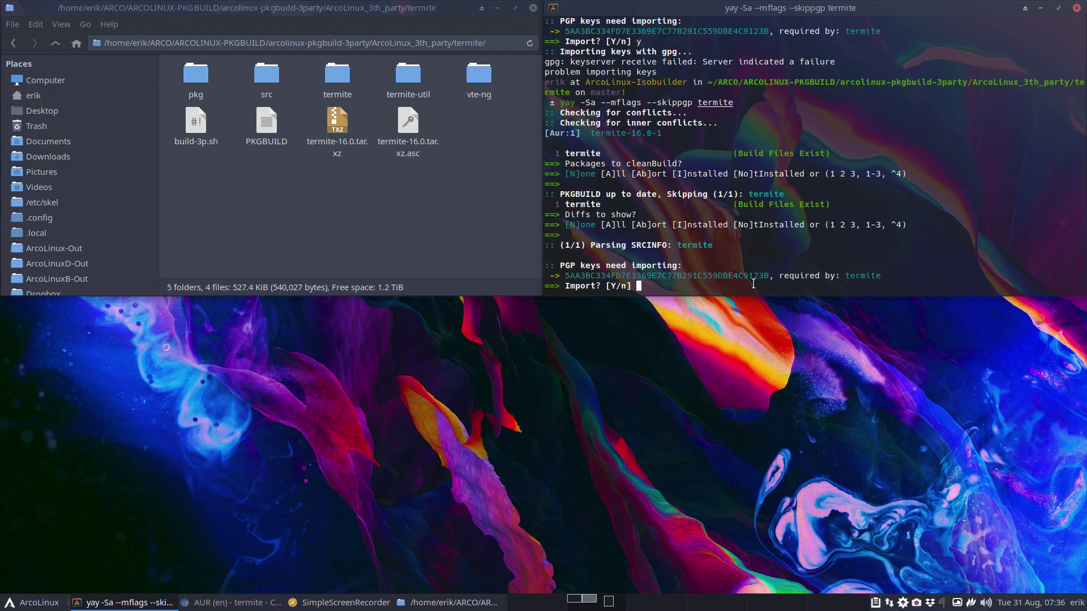
pyautogui.write('y')
pyautogui.press('Return')
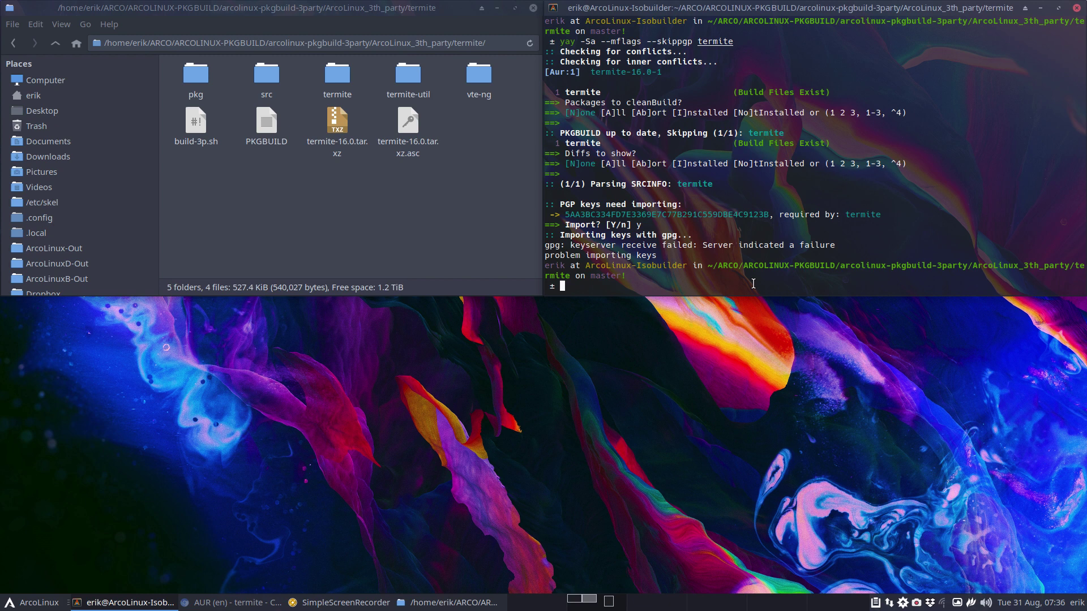
pyautogui.write('man ')
pyautogui.write('yay')
# Open 'man yay' and page through the manual past EXAMPLES and ENVIRONMENT VARIABLES
pyautogui.press('Return')
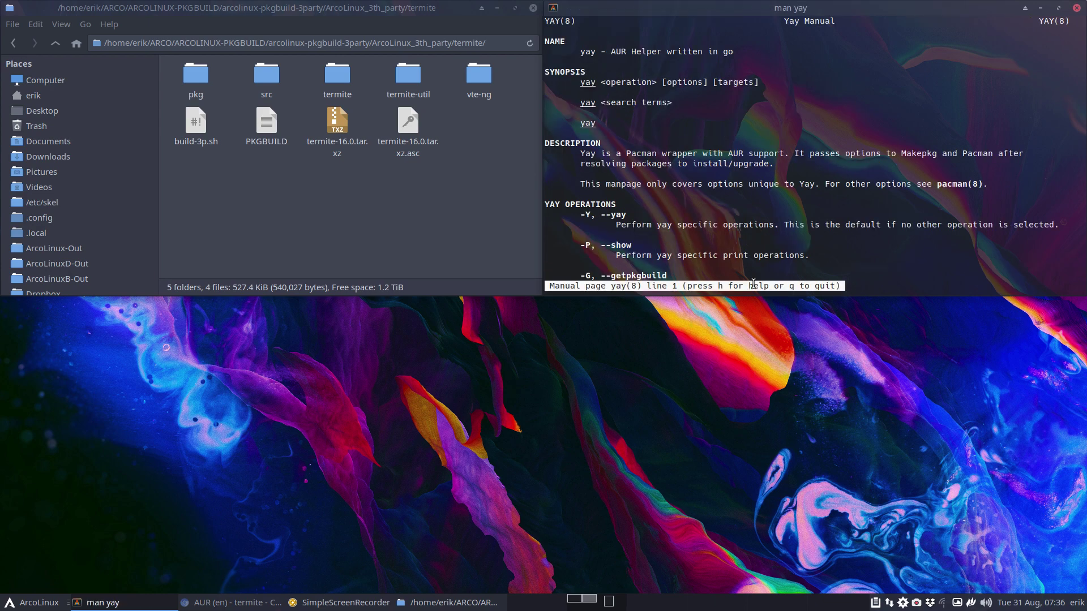
pyautogui.press('space')
pyautogui.press('space')
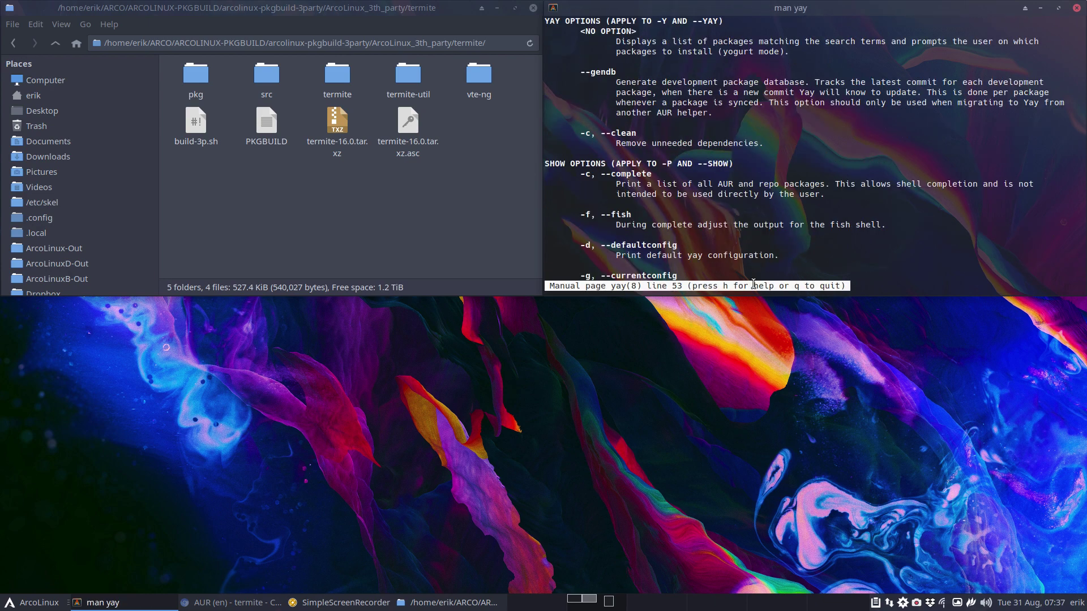
pyautogui.press('space')
pyautogui.press('space')
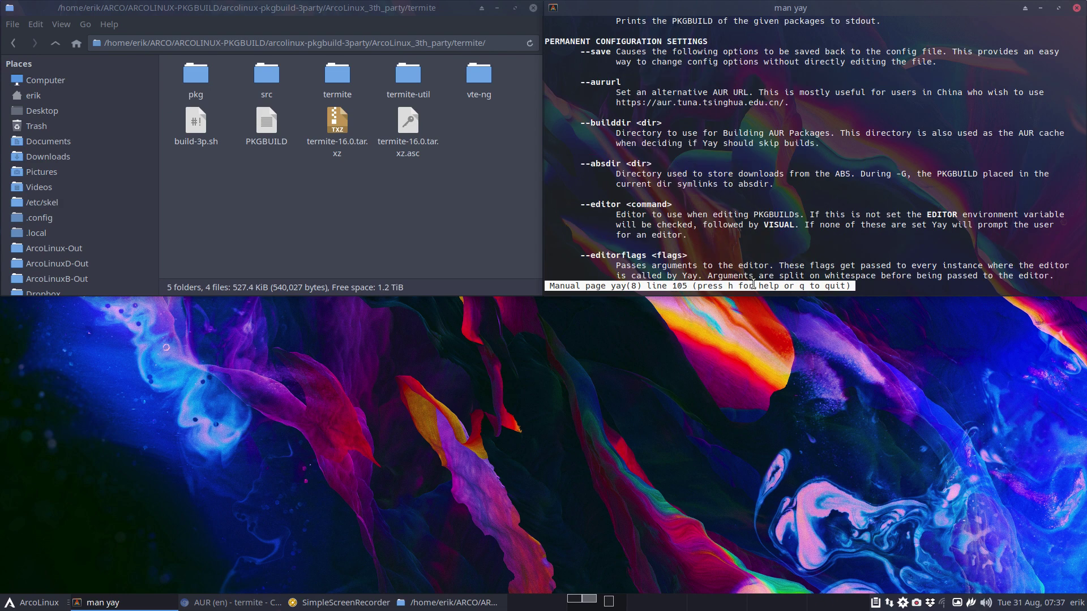
pyautogui.scroll(-1, 754, 283)
pyautogui.scroll(-1, 752, 283)
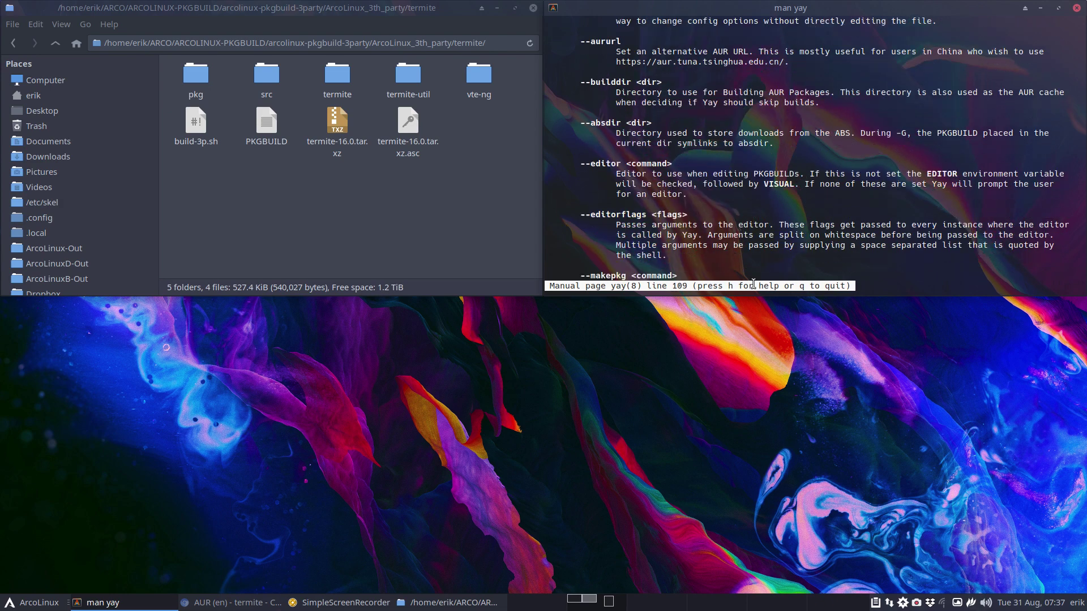
pyautogui.scroll(-2, 753, 283)
pyautogui.scroll(-2, 753, 284)
pyautogui.scroll(-1, 753, 284)
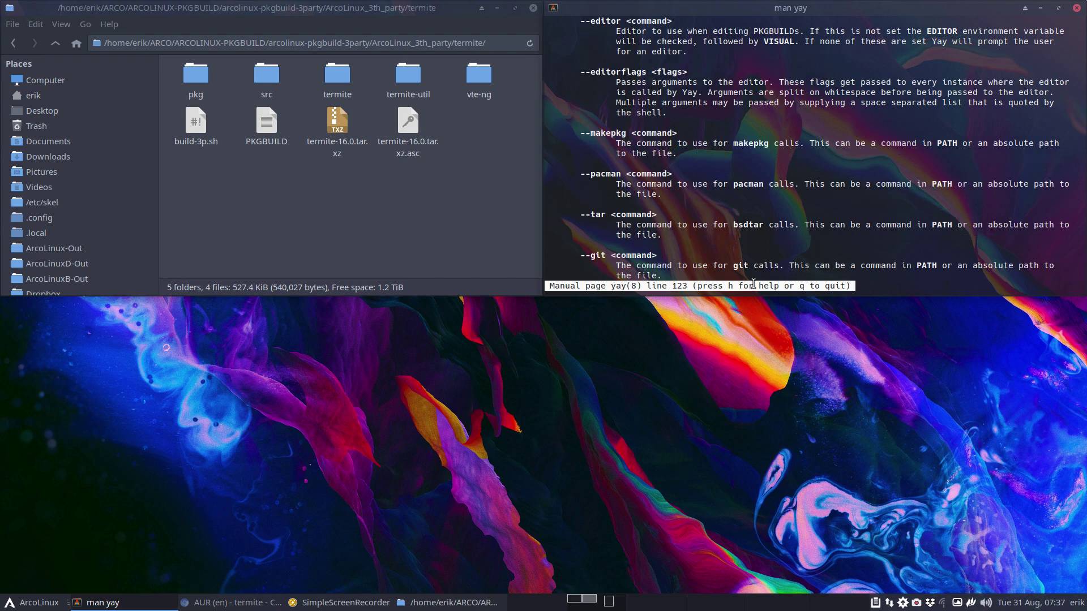
pyautogui.scroll(-1, 753, 283)
pyautogui.scroll(-2, 754, 284)
pyautogui.scroll(-3, 752, 284)
pyautogui.scroll(-1, 754, 284)
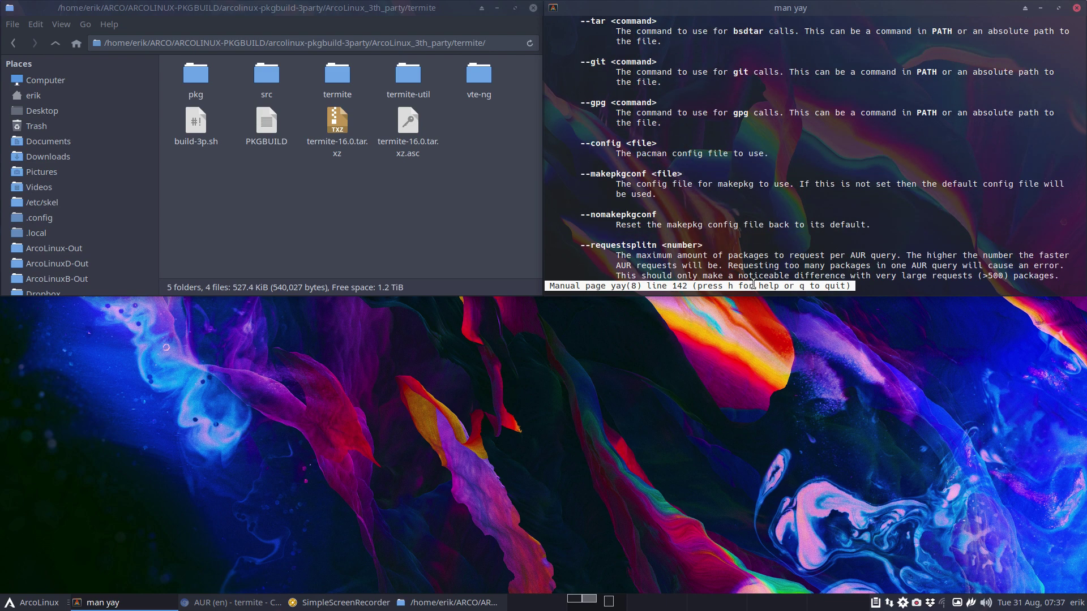
pyautogui.scroll(-1, 753, 284)
pyautogui.scroll(-3, 753, 284)
pyautogui.scroll(-1, 753, 284)
pyautogui.scroll(-1, 753, 284)
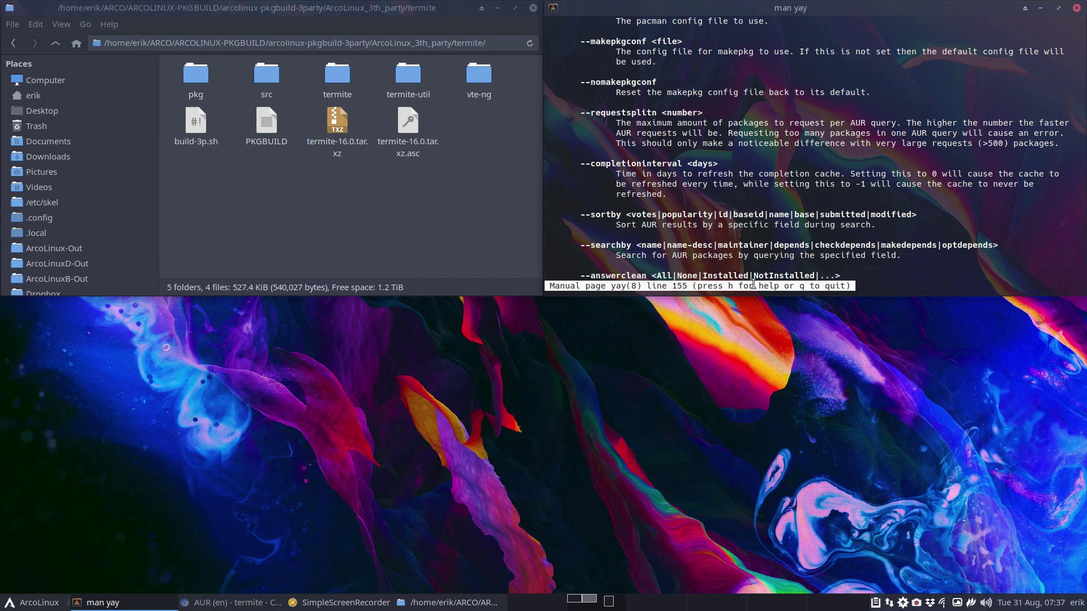
pyautogui.scroll(-2, 753, 284)
pyautogui.scroll(-3, 752, 284)
pyautogui.scroll(-1, 753, 284)
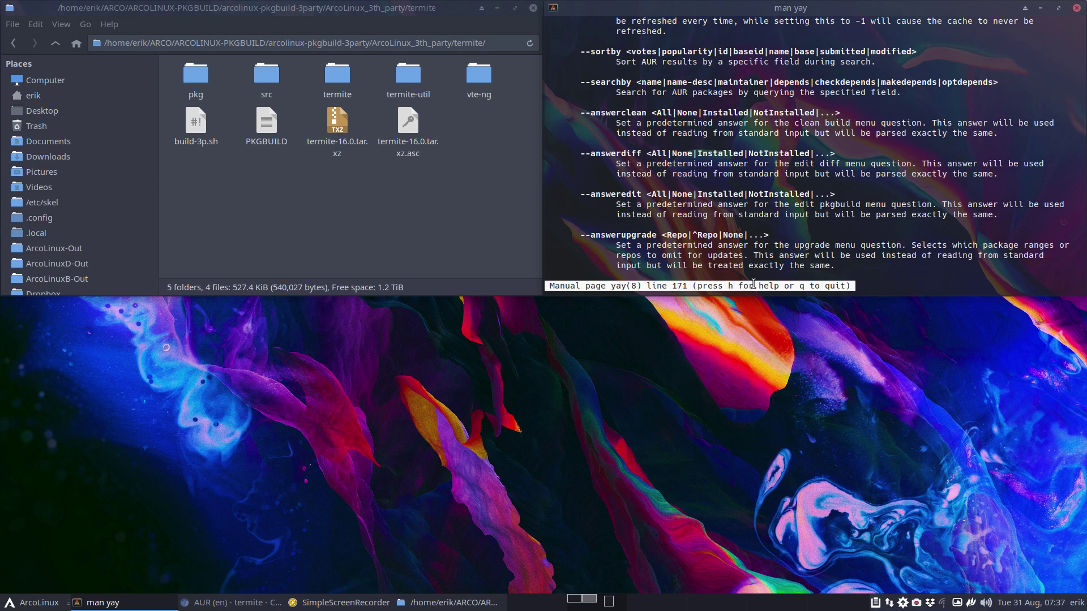
pyautogui.scroll(-9, 754, 283)
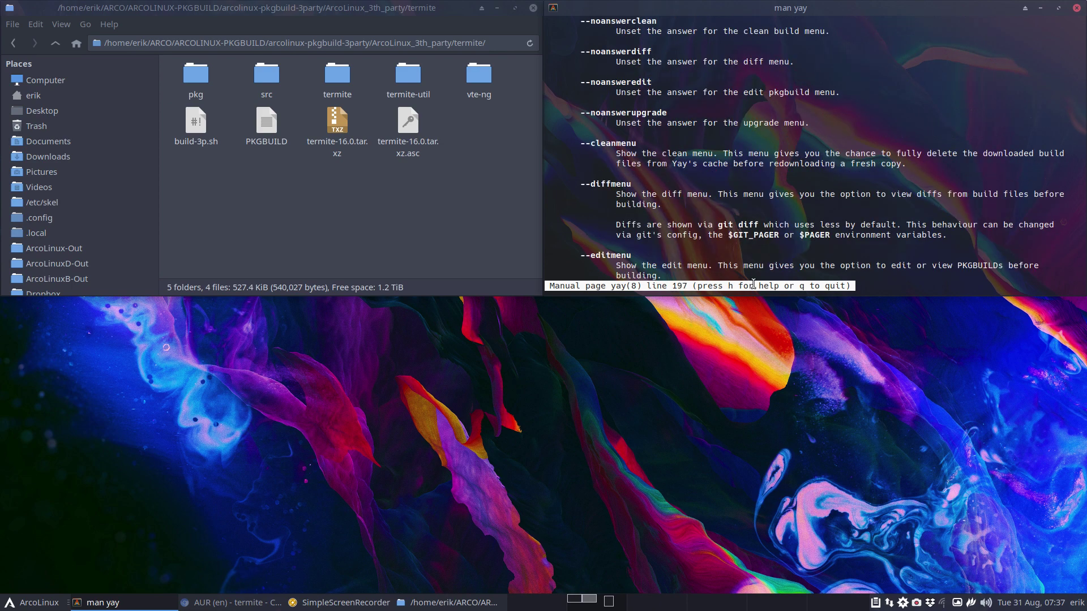
pyautogui.scroll(-9, 752, 283)
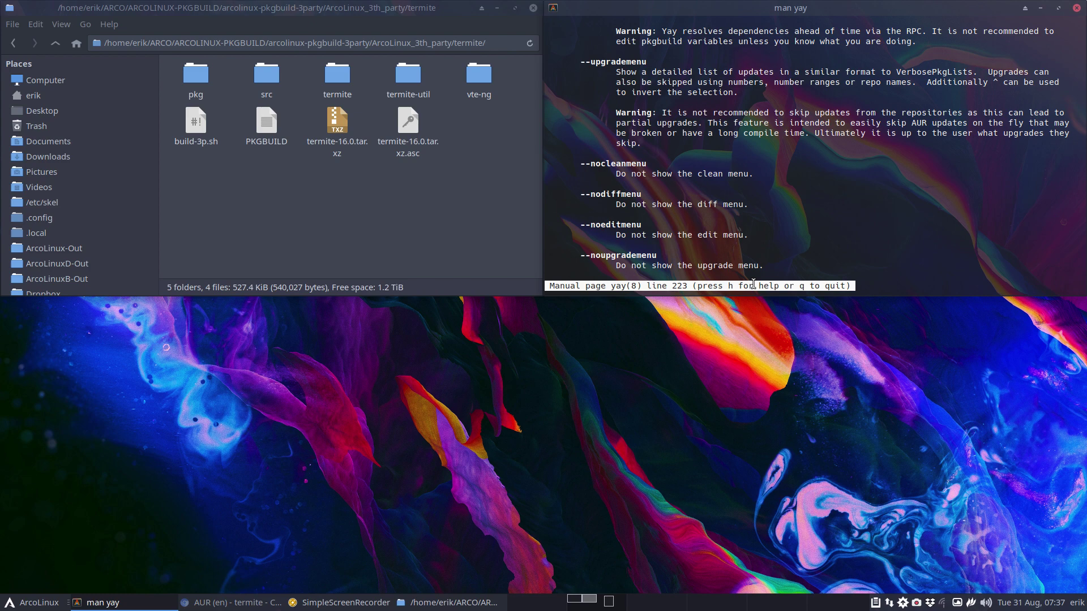
pyautogui.scroll(-9, 753, 284)
pyautogui.scroll(-9, 753, 283)
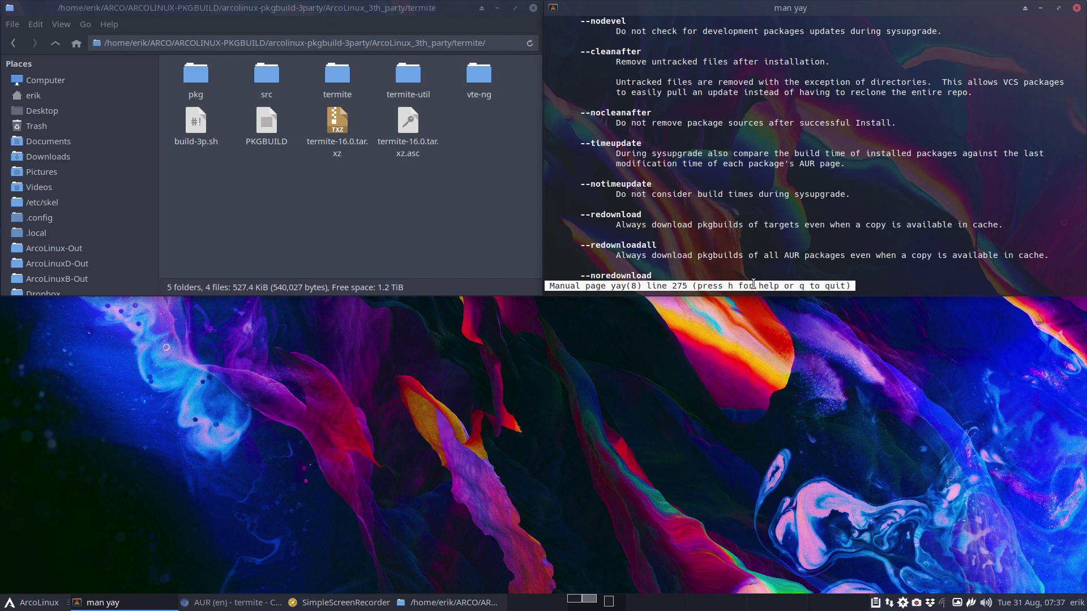
pyautogui.scroll(-9, 753, 283)
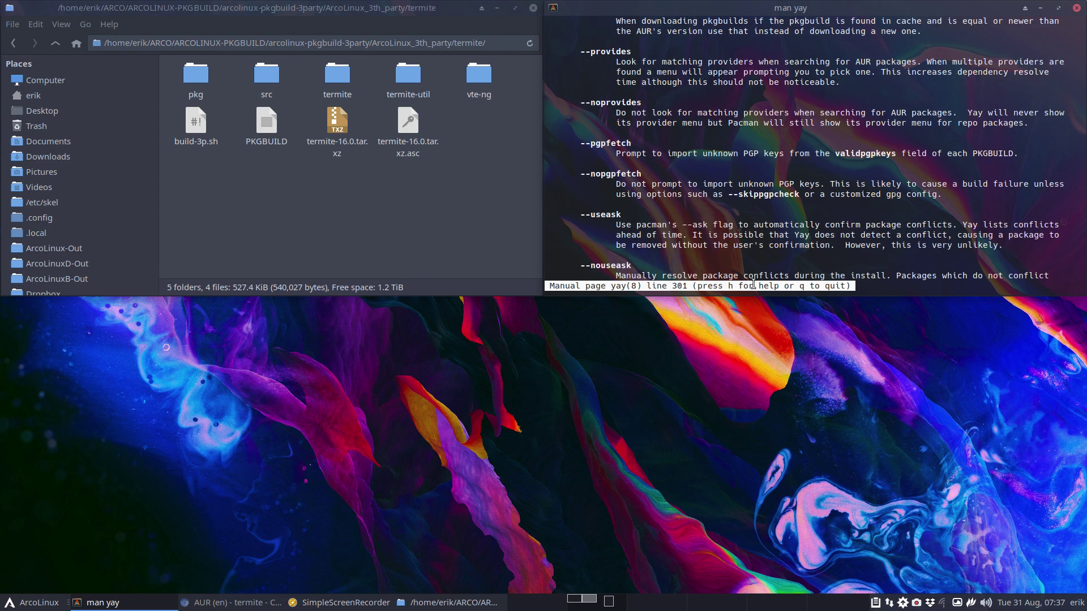
pyautogui.scroll(-9, 753, 283)
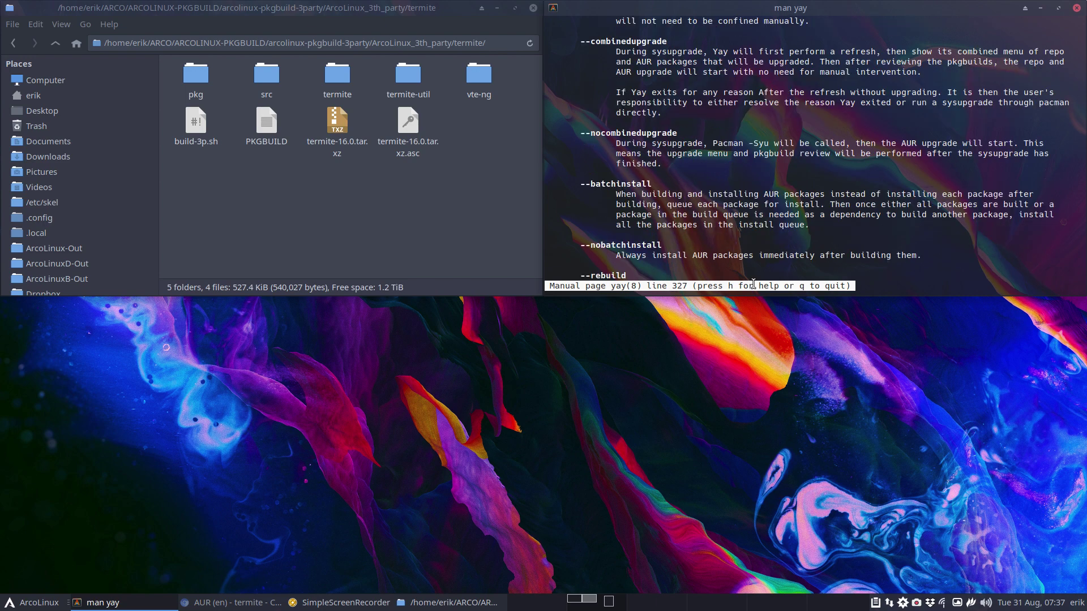
pyautogui.press('space')
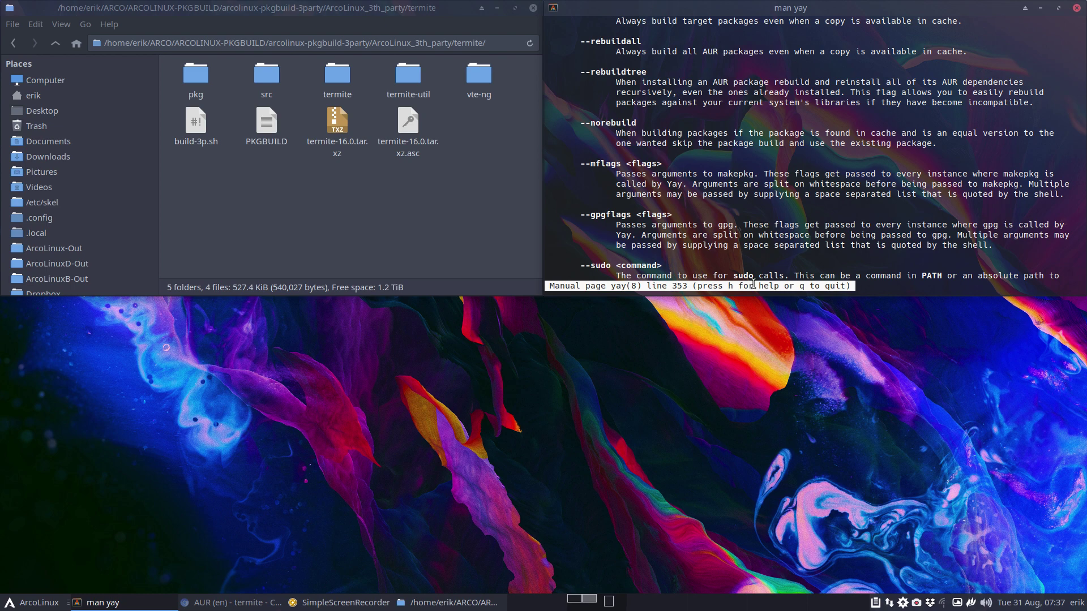
pyautogui.press('space')
pyautogui.press('space')
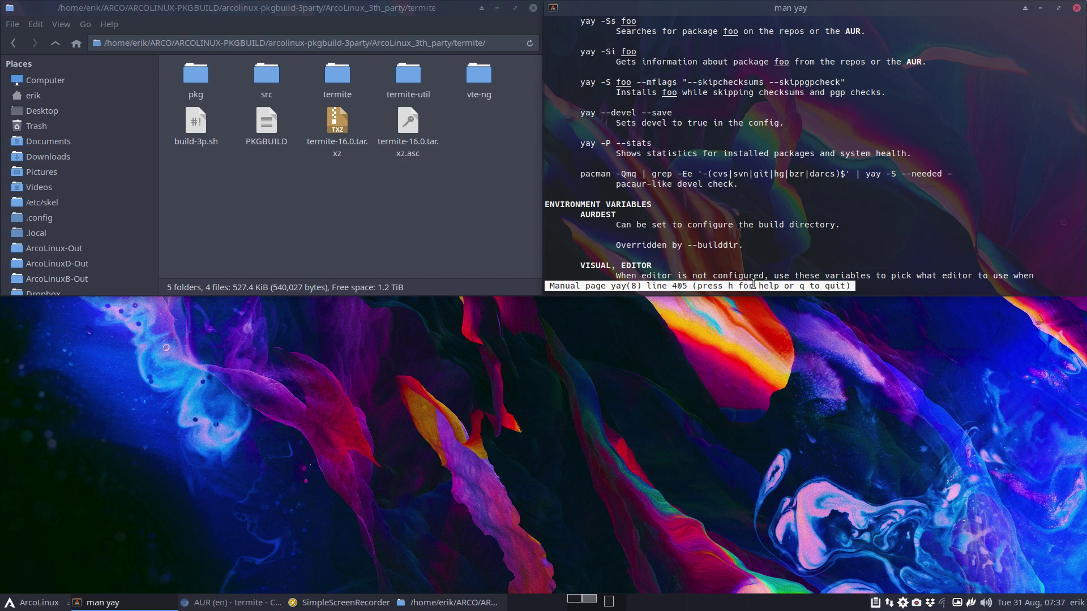
pyautogui.press('space')
pyautogui.press('space')
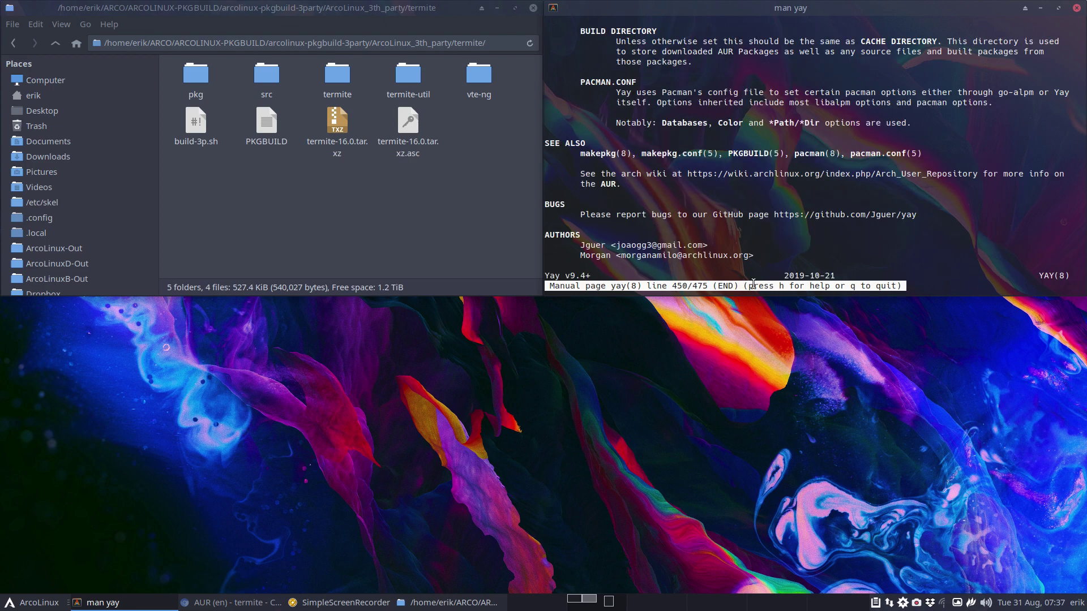
# Close the manual and recall the earlier skippgp termite build command for editing
pyautogui.press('q')
pyautogui.press('Up')
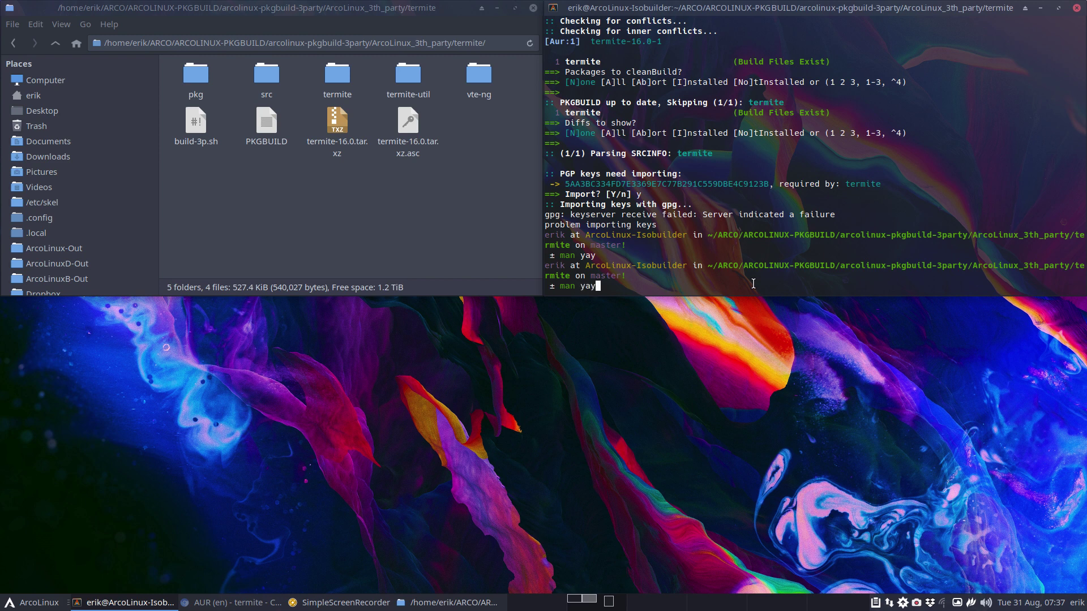
pyautogui.press('Up')
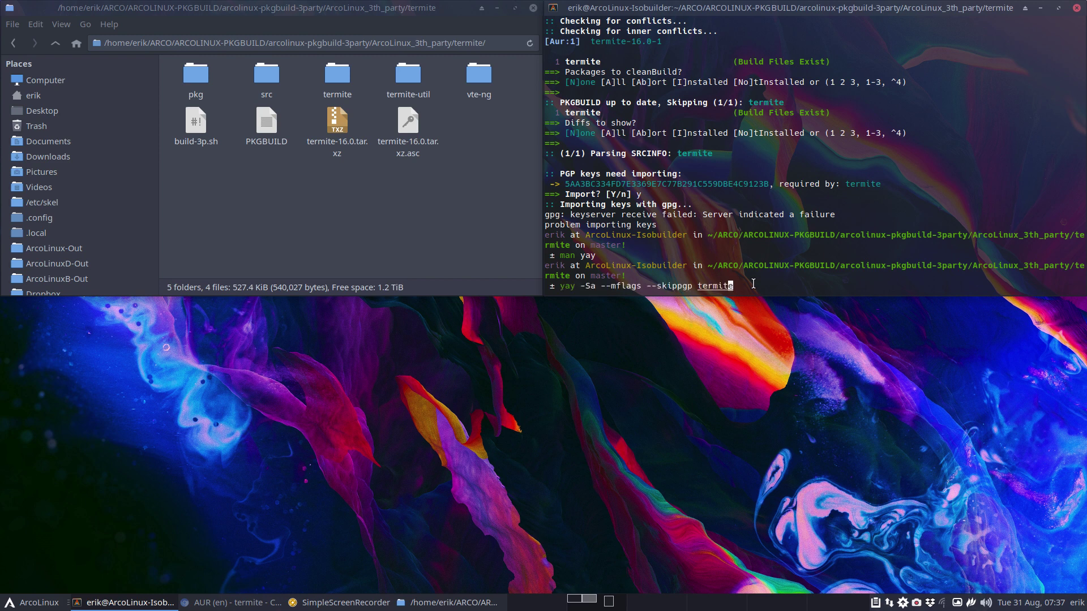
pyautogui.press('Left')
pyautogui.press('Left')
pyautogui.press('Left')
pyautogui.press('Left')
pyautogui.write('-')
# Run the build with --skip-pgp, skipping the clean build and declining the PGP key import
pyautogui.press('Return')
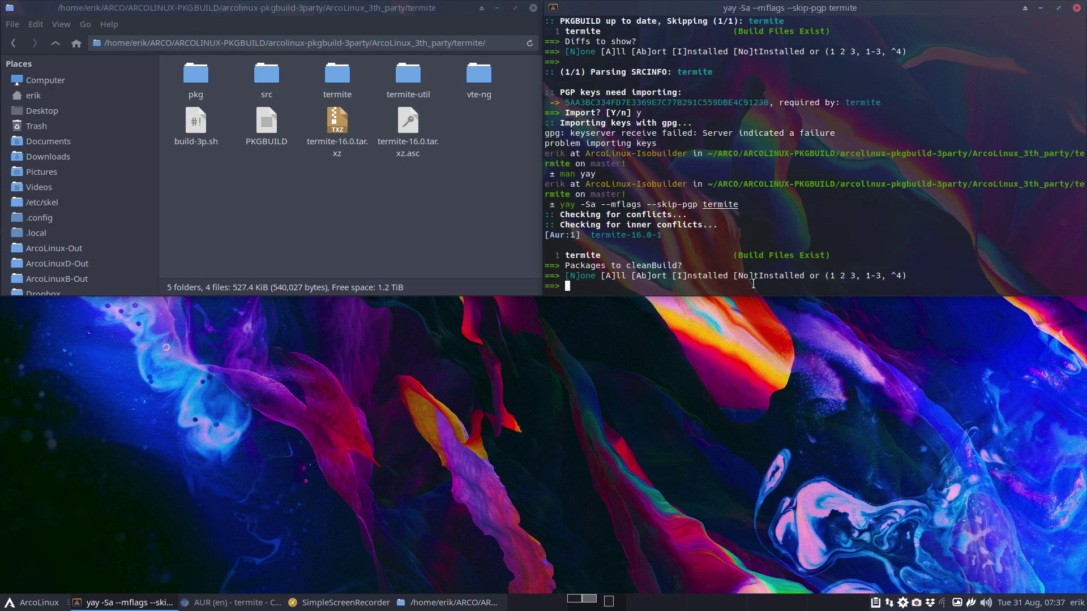
pyautogui.press('Return')
pyautogui.press('Return')
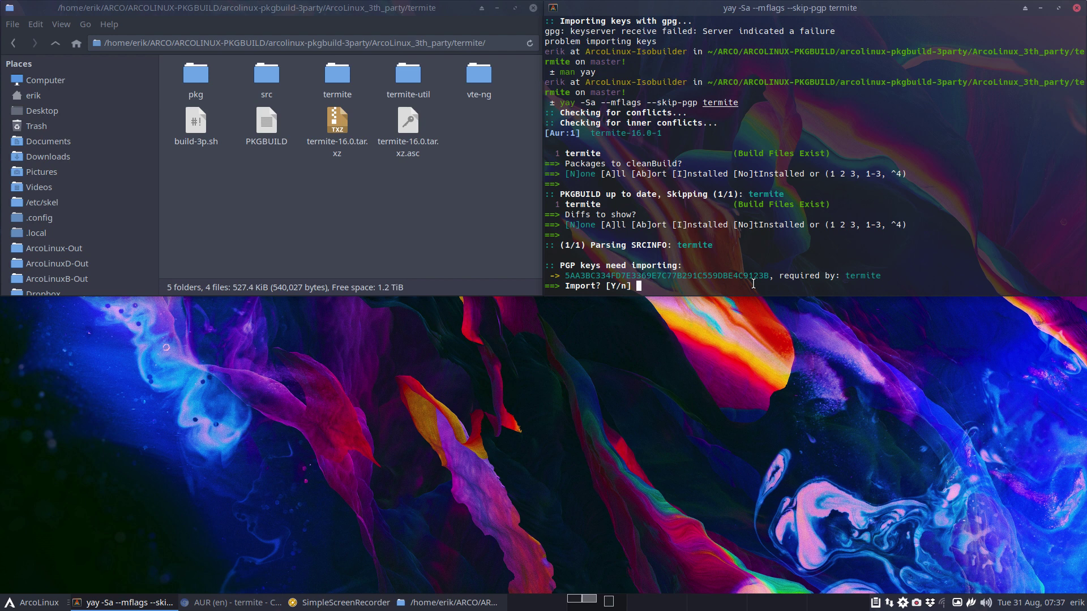
pyautogui.write('n')
pyautogui.press('Return')
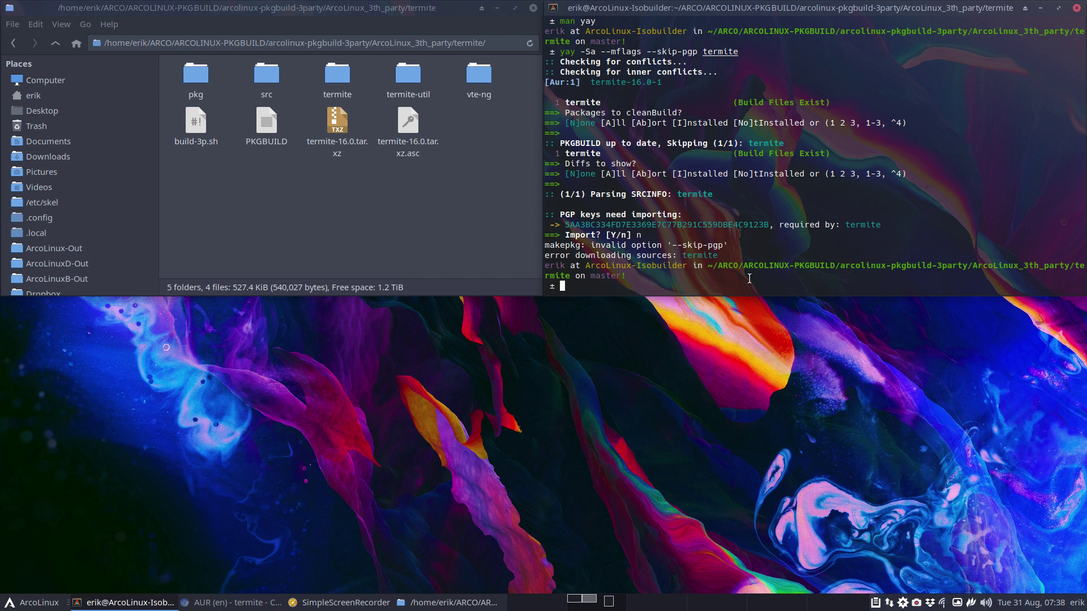
pyautogui.click(557, 394)
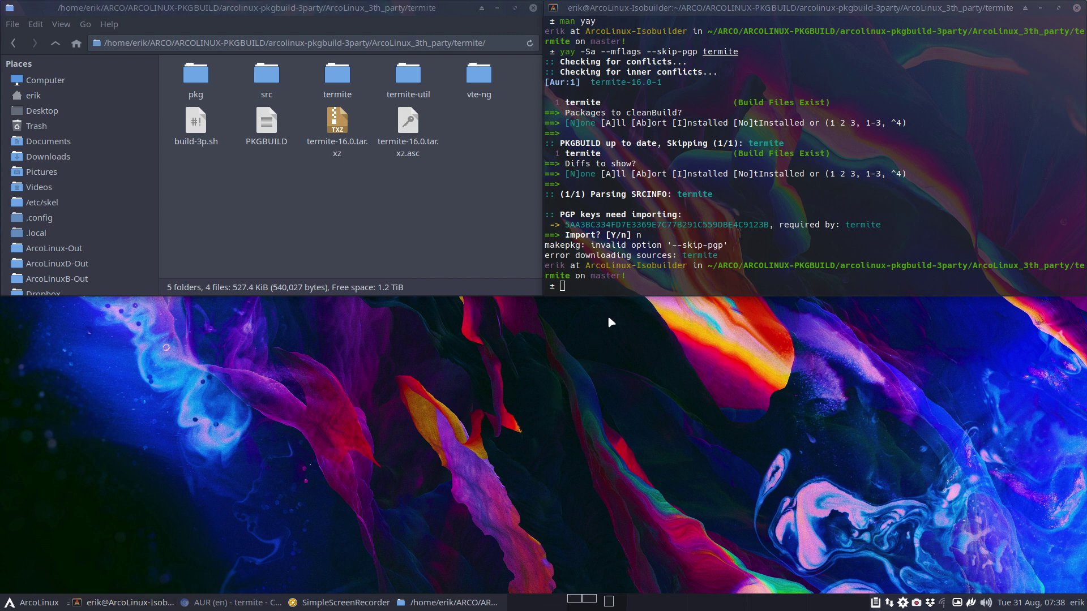
# Search 'yay mflags skip pgpg' in Chromium and find 'skipinteg' in GitHub issue #755
pyautogui.click(229, 602)
pyautogui.click(154, 11)
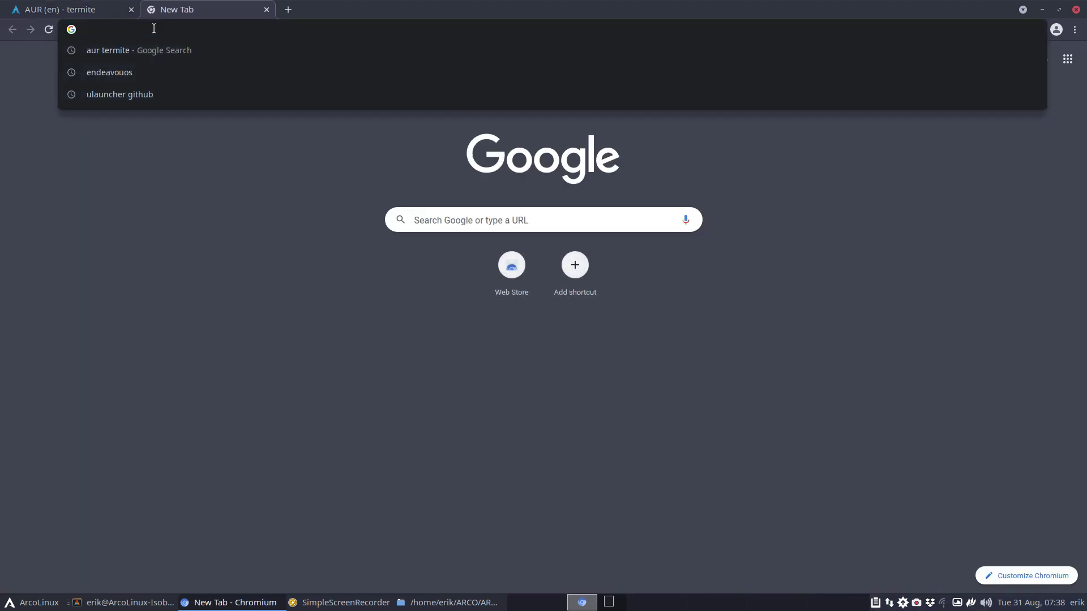
pyautogui.write('yay mflag')
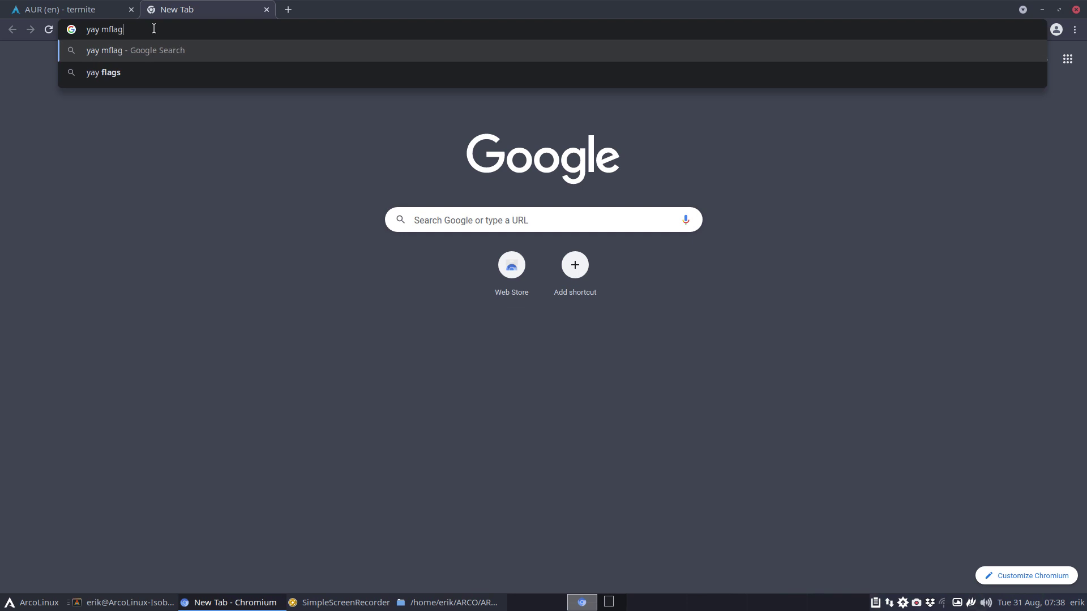
pyautogui.write('s skip p')
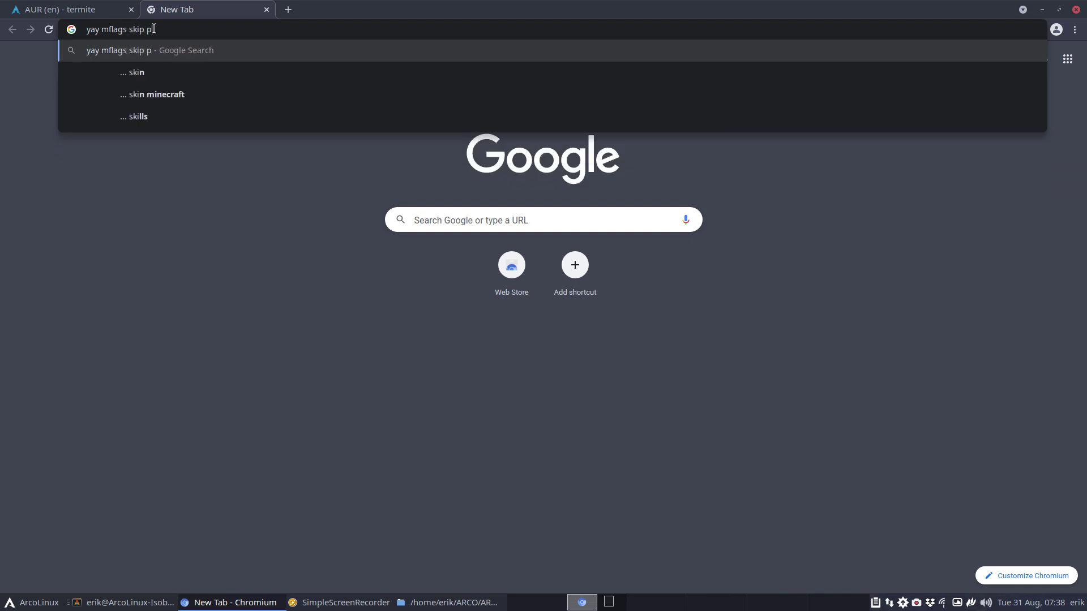
pyautogui.write('gpg')
pyautogui.press('Return')
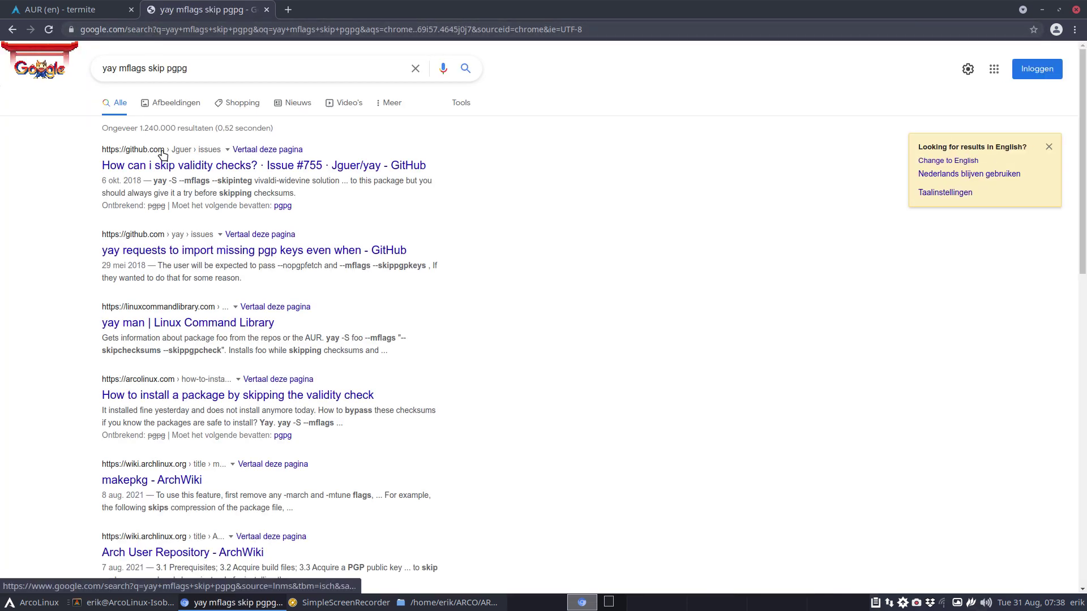
pyautogui.click(242, 170)
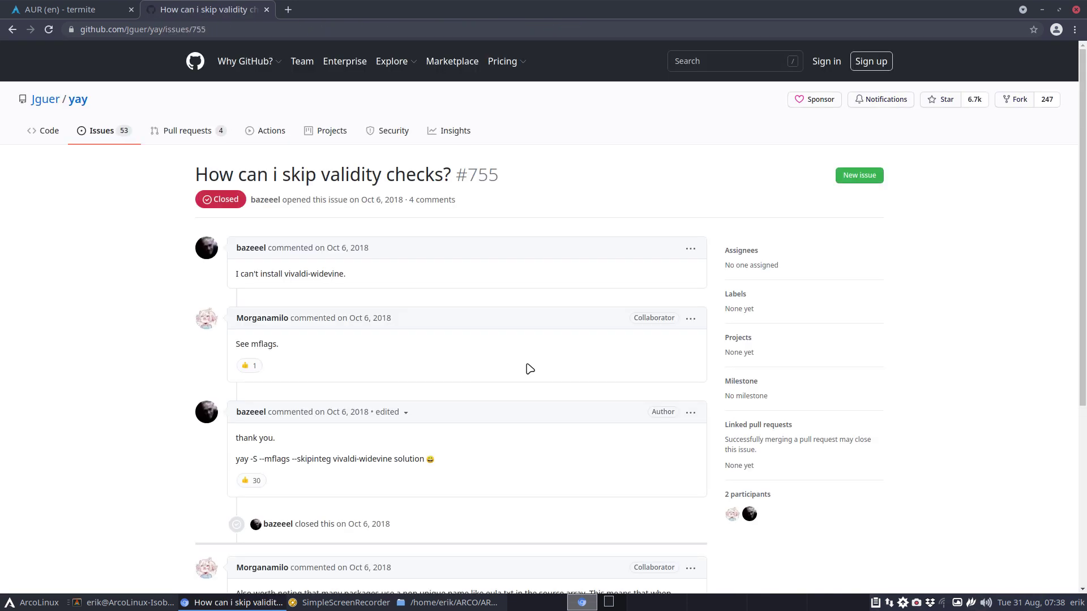
pyautogui.scroll(-1, 526, 368)
pyautogui.scroll(-3, 527, 368)
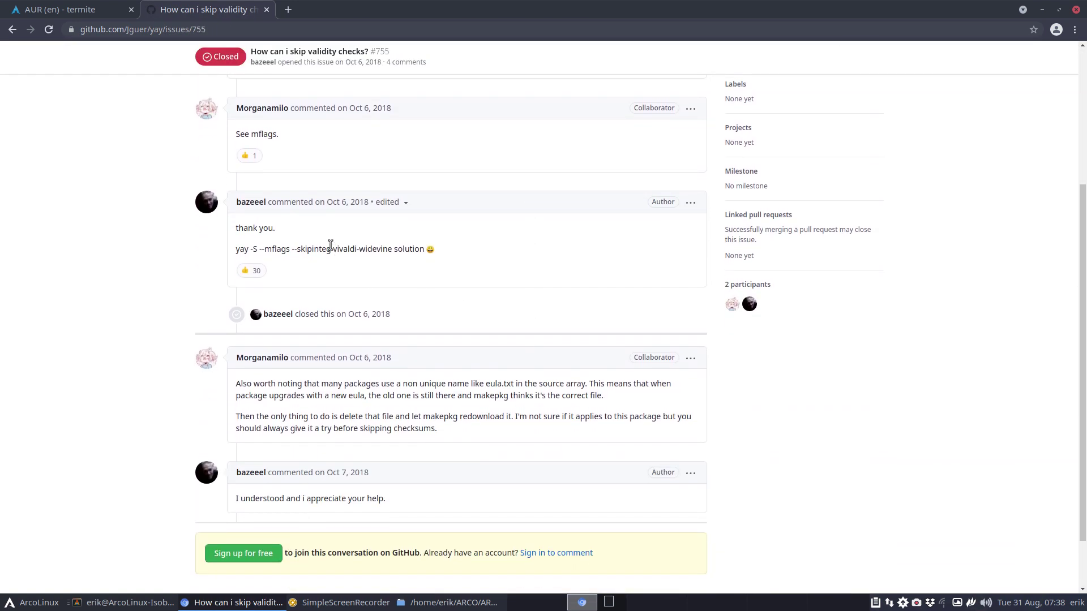
pyautogui.doubleClick(314, 248)
# Hide the browser and recall the earlier yay termite build command in Alacritty
pyautogui.click(1043, 9)
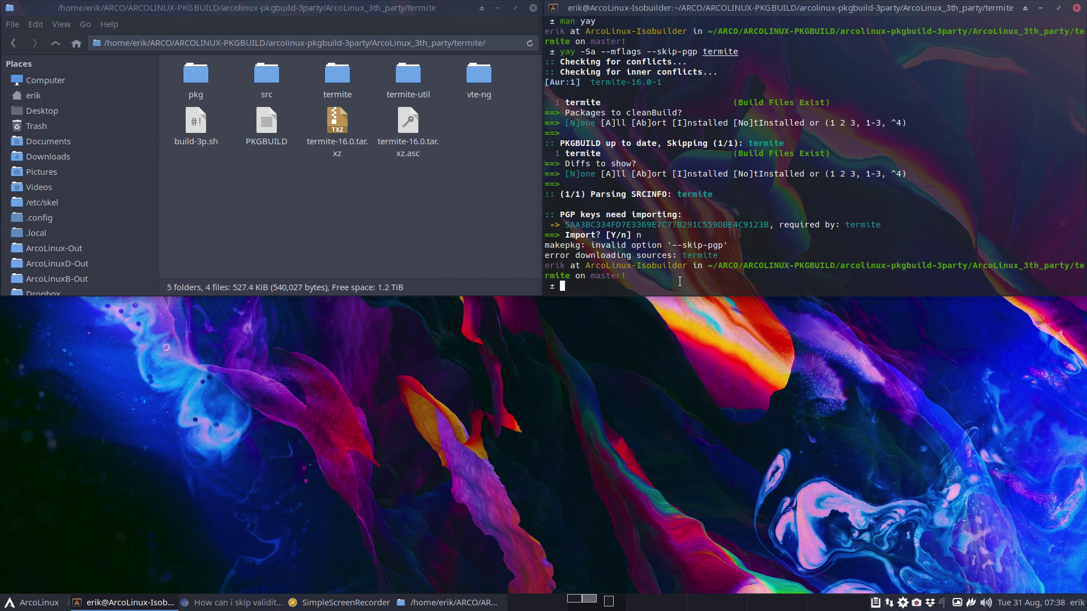
pyautogui.press('Up')
pyautogui.press('Up')
pyautogui.press('Up')
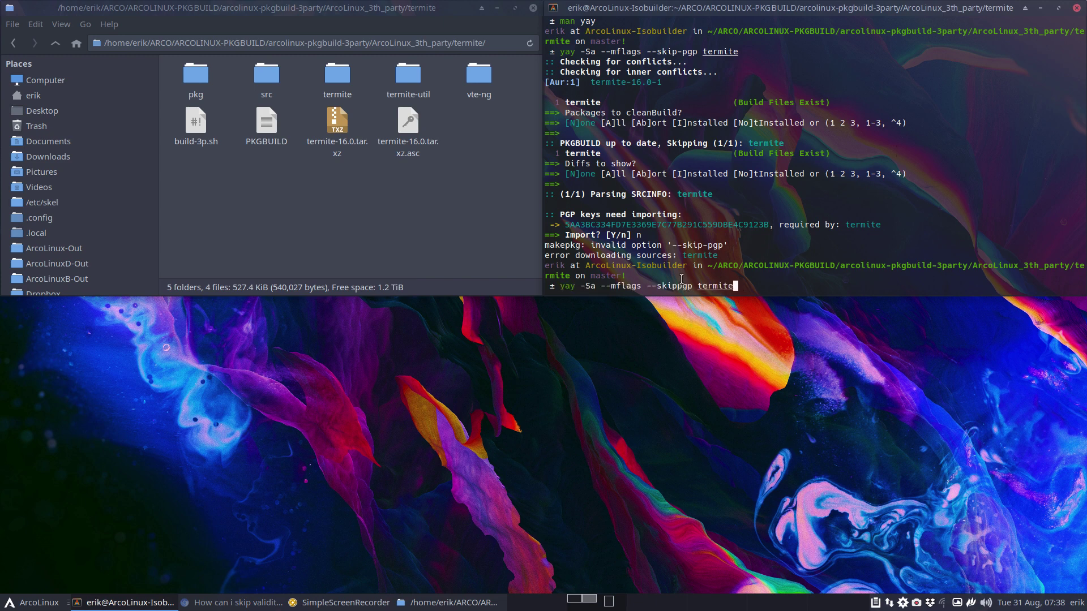
pyautogui.press('Up')
# Rerun with --skipinteg, cleaning the build cache, skipping diffs and declining the key import
pyautogui.press('Return')
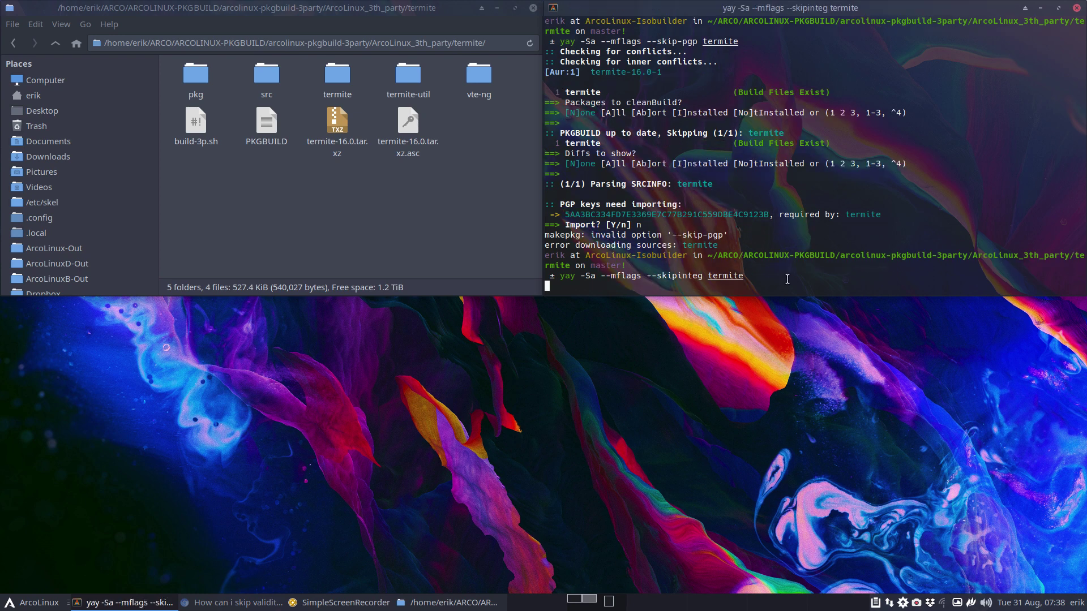
pyautogui.write('1')
pyautogui.press('Return')
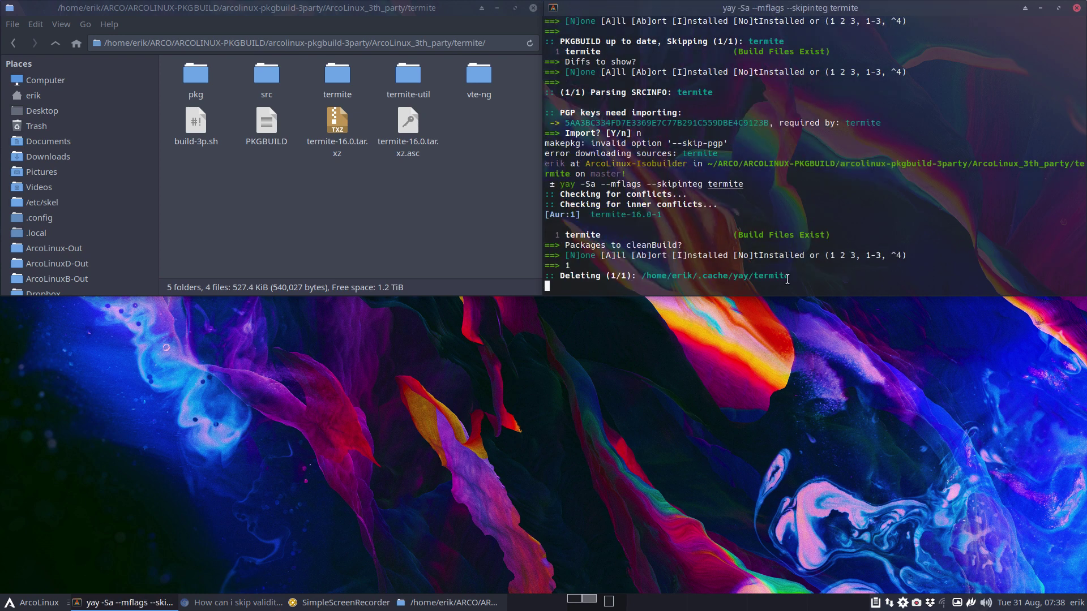
pyautogui.press('Return')
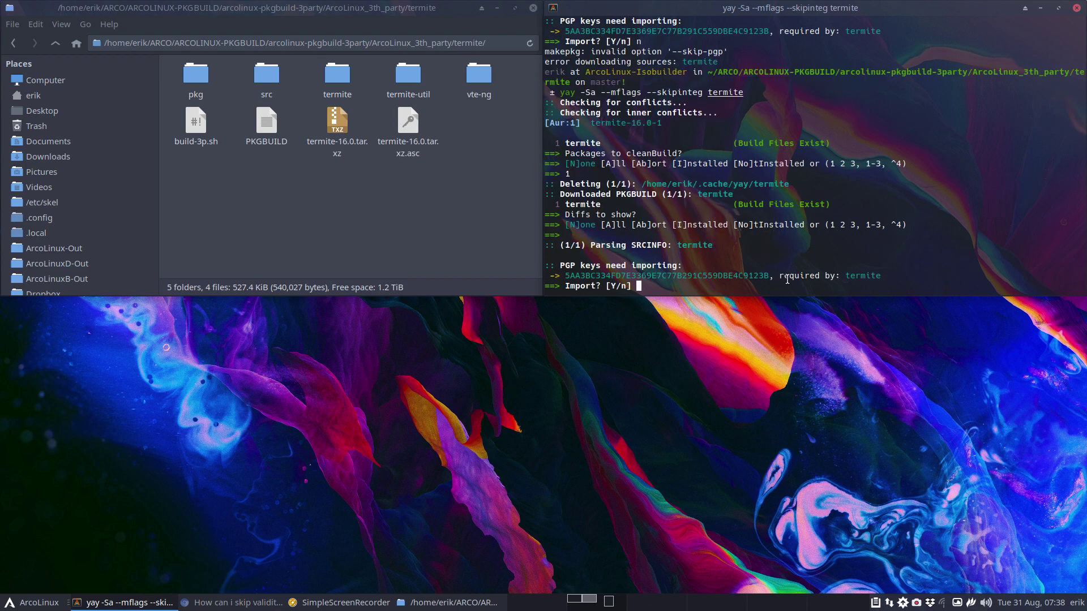
pyautogui.write('n')
pyautogui.press('Return')
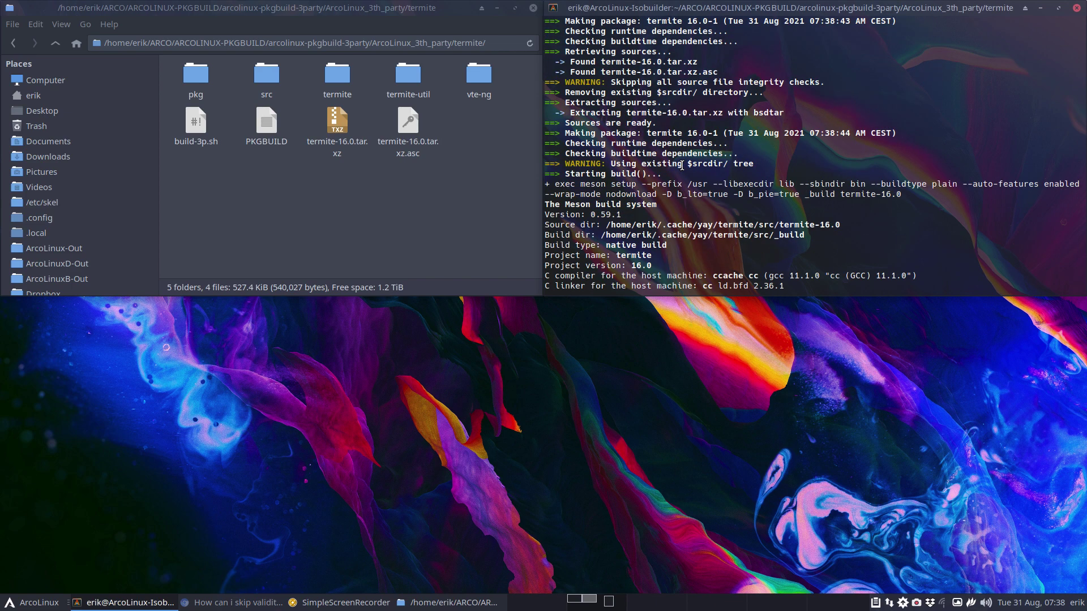
pyautogui.scroll(5, 682, 164)
pyautogui.scroll(5, 682, 165)
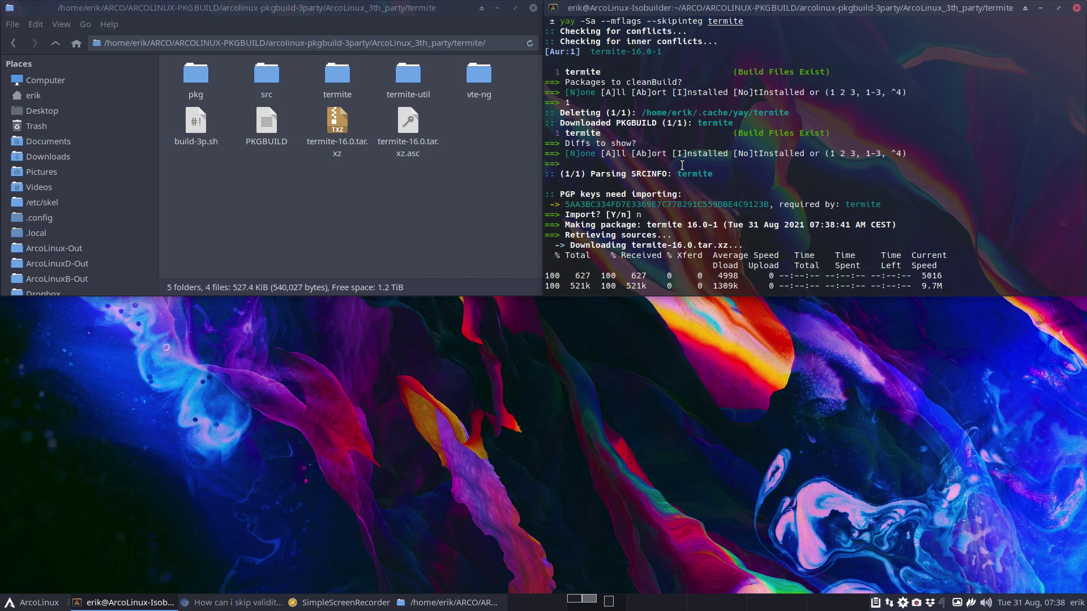
pyautogui.scroll(-1, 601, 177)
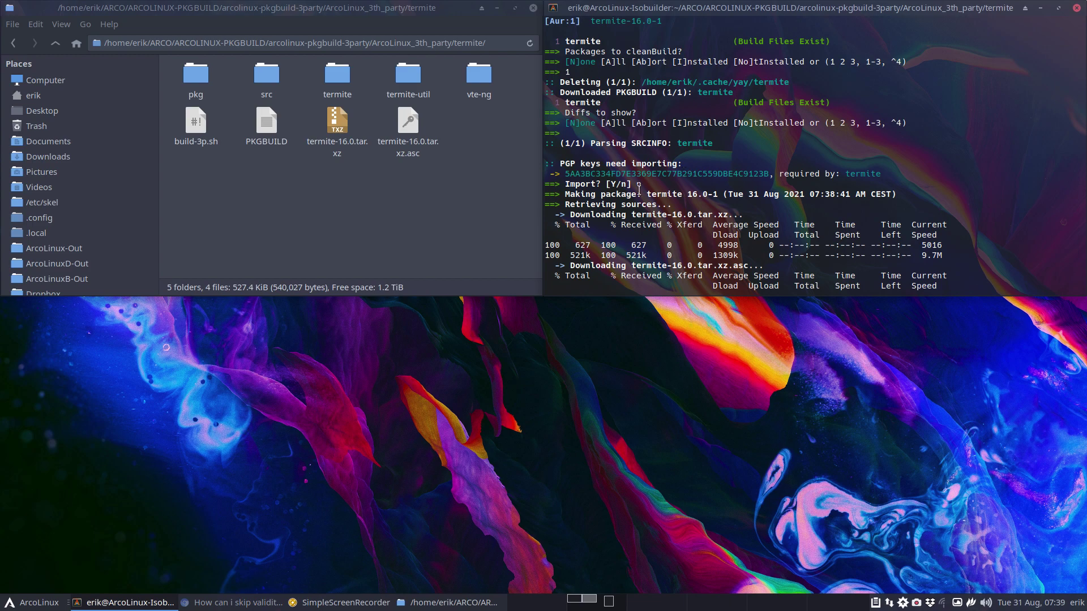
# Highlight the 'n' key-import answer and confirm termite upgraded from 15-7 to 16.0-1
pyautogui.moveTo(637, 184); pyautogui.dragTo(652, 184)
pyautogui.scroll(-1, 679, 227)
pyautogui.scroll(-5, 678, 228)
pyautogui.scroll(-5, 680, 227)
pyautogui.scroll(-3, 681, 228)
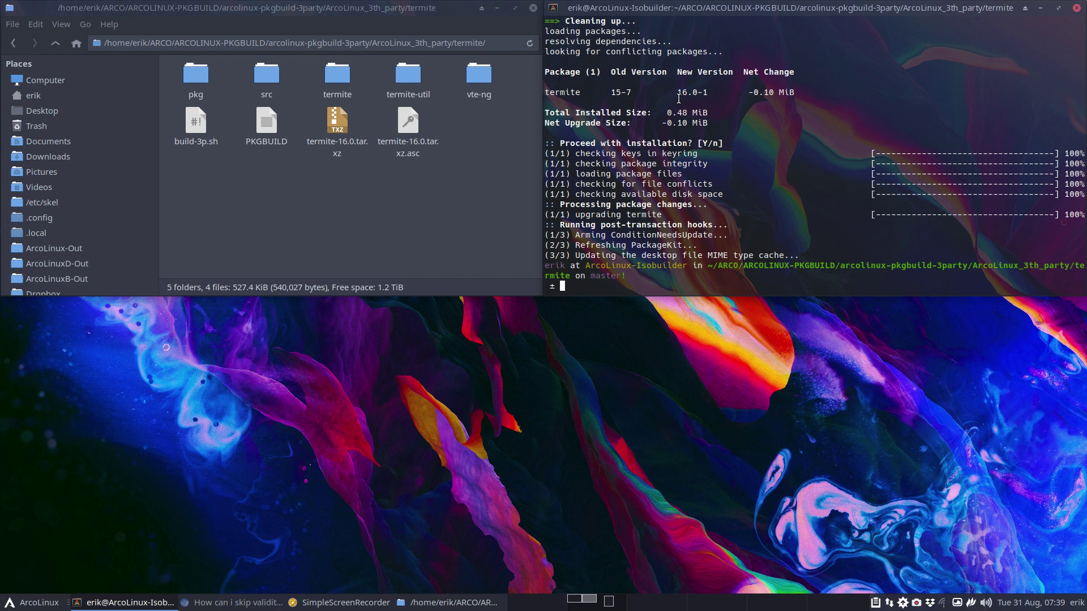
pyautogui.hotkey('ctrl', 'r')
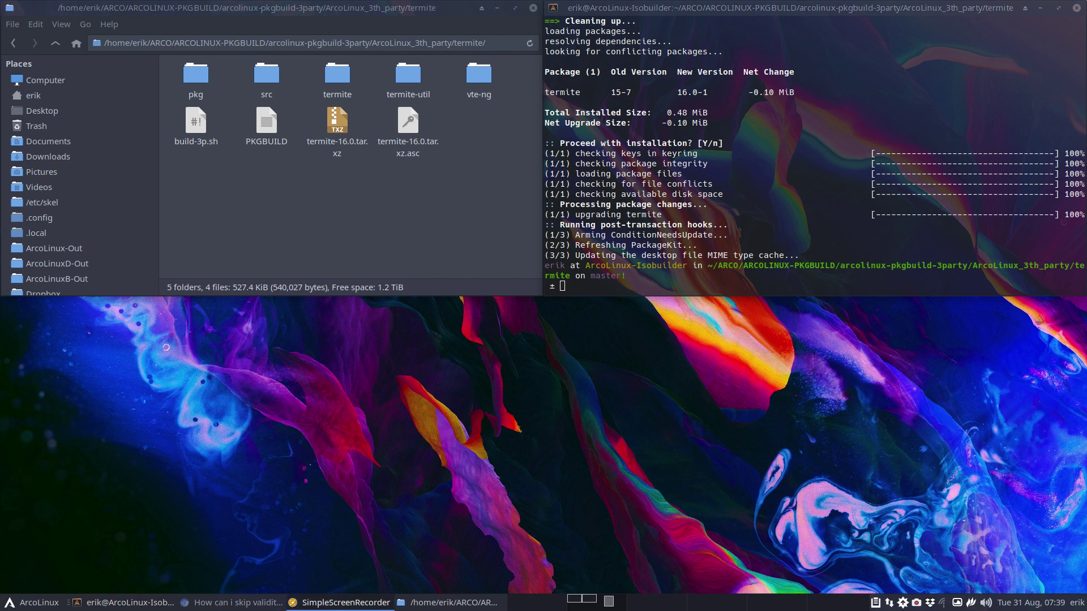